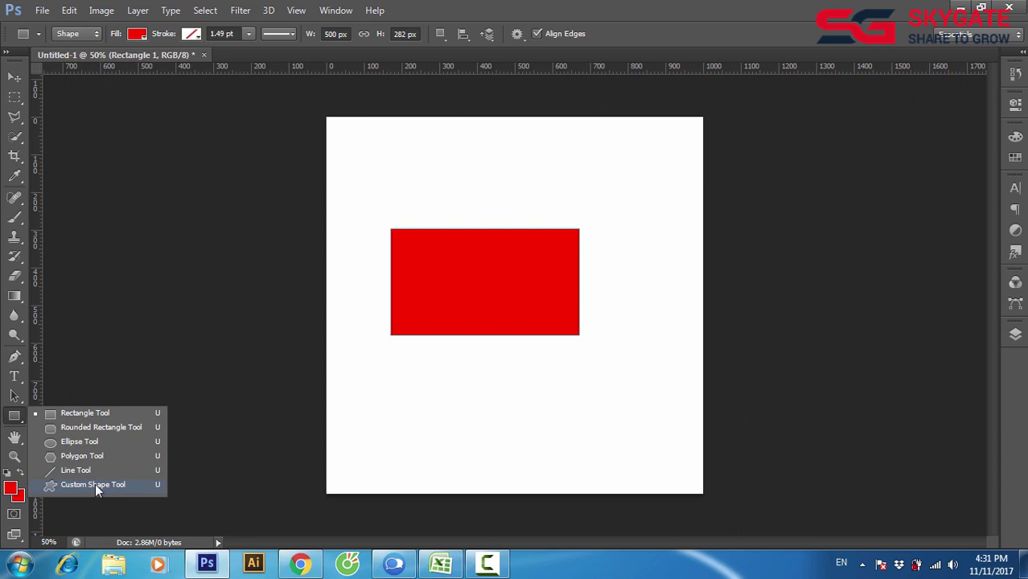
Step: Delete the red 500 × 282 px Rectangle 1 layer using the Move tool, leaving a blank canvas
{"action": "left_click", "coordinate": [73, 411]}
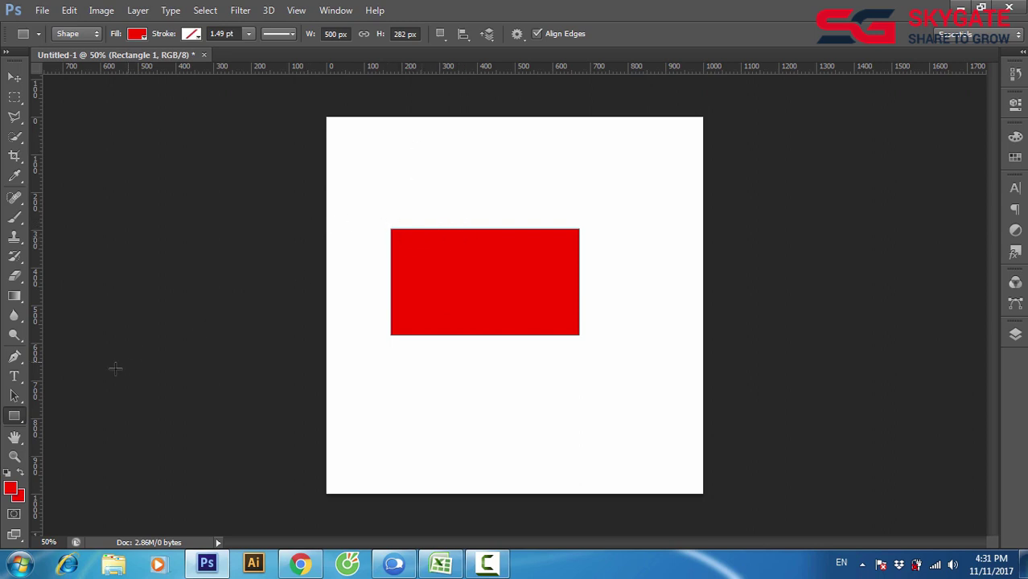
{"action": "right_click", "coordinate": [24, 418]}
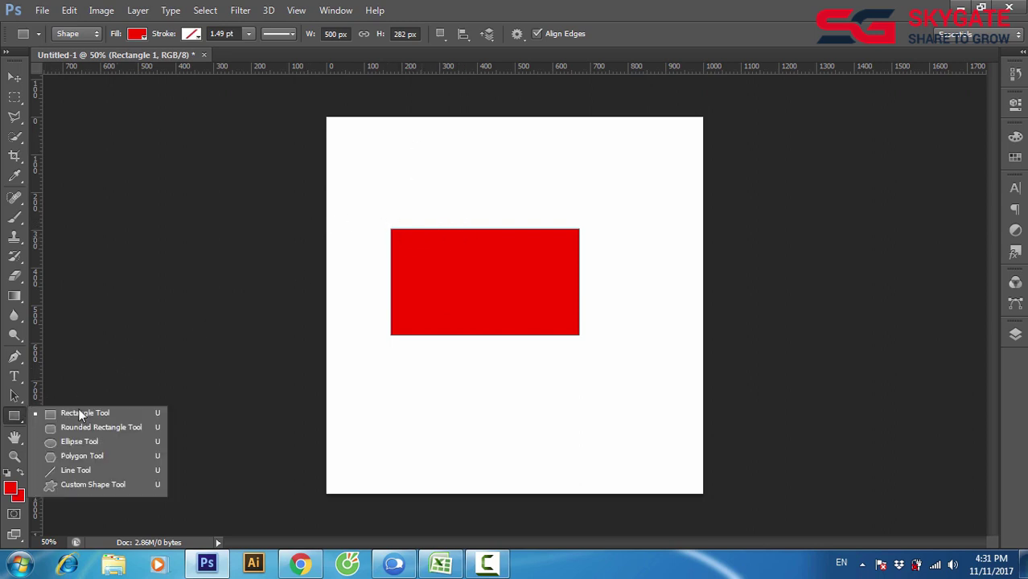
{"action": "left_click", "coordinate": [17, 80]}
{"action": "key", "text": "Delete"}
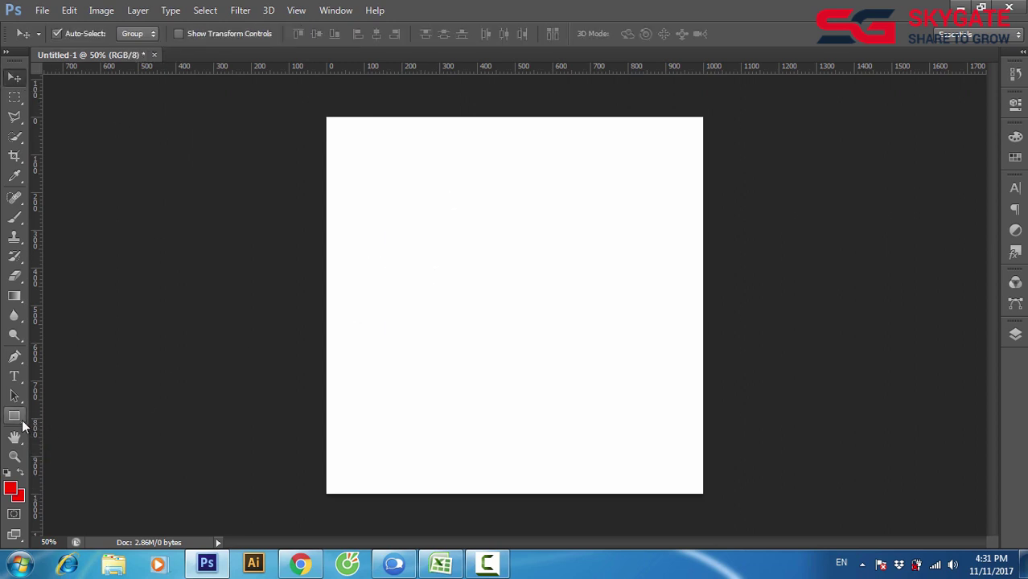
Step: Reselect the Rectangle tool and inspect the stroke width and line style options
{"action": "left_click", "coordinate": [15, 416]}
{"action": "right_click", "coordinate": [17, 417]}
{"action": "left_click", "coordinate": [41, 413]}
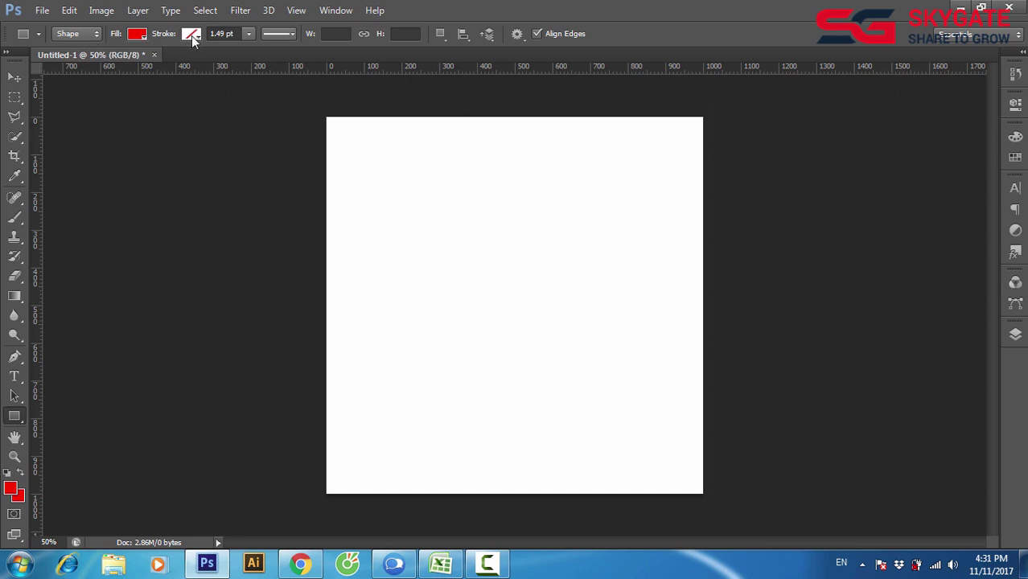
{"action": "left_click", "coordinate": [249, 34]}
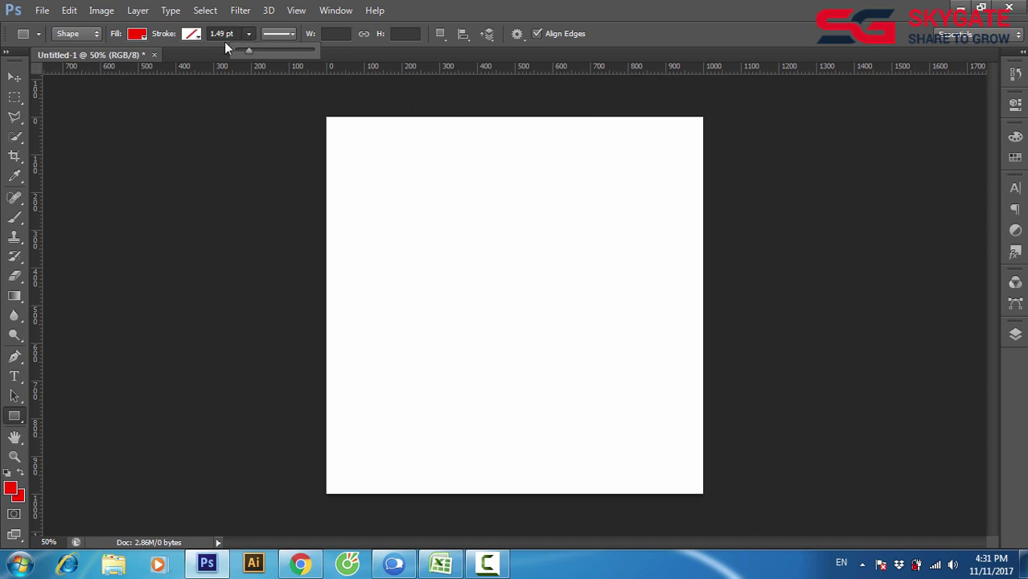
{"action": "left_click", "coordinate": [274, 33]}
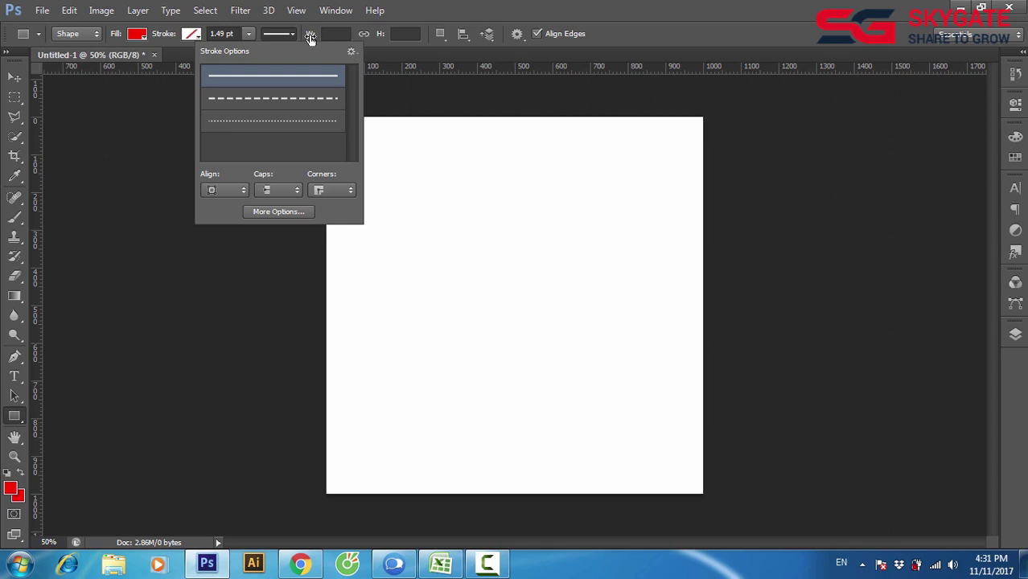
Step: Keep the red fill and set the stroke to bright green at 3.80 pt
{"action": "left_click", "coordinate": [137, 36]}
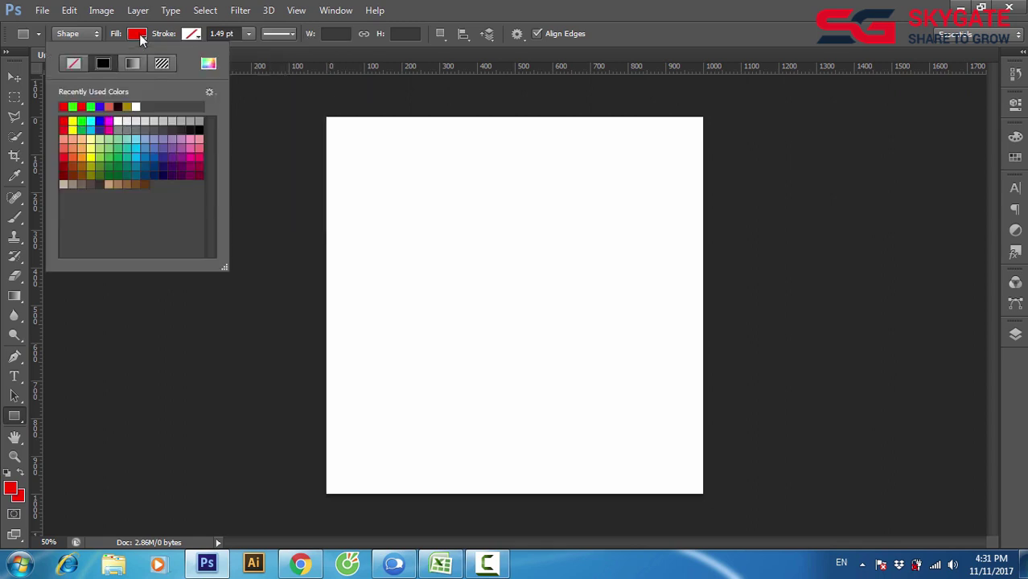
{"action": "left_click", "coordinate": [191, 35]}
{"action": "left_click", "coordinate": [145, 106]}
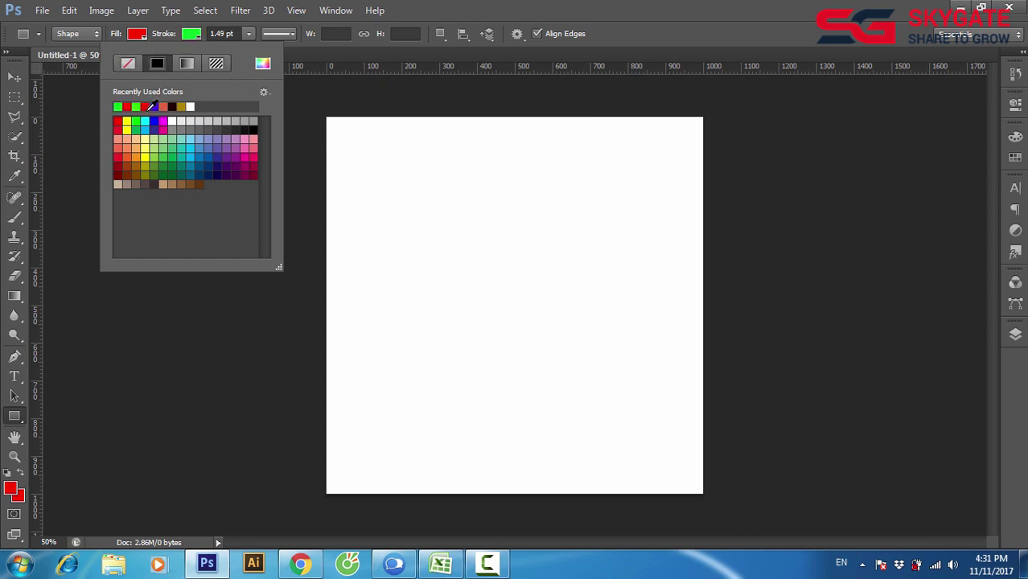
{"action": "left_click", "coordinate": [249, 33]}
{"action": "left_click_drag", "start_coordinate": [251, 50], "coordinate": [252, 50]}
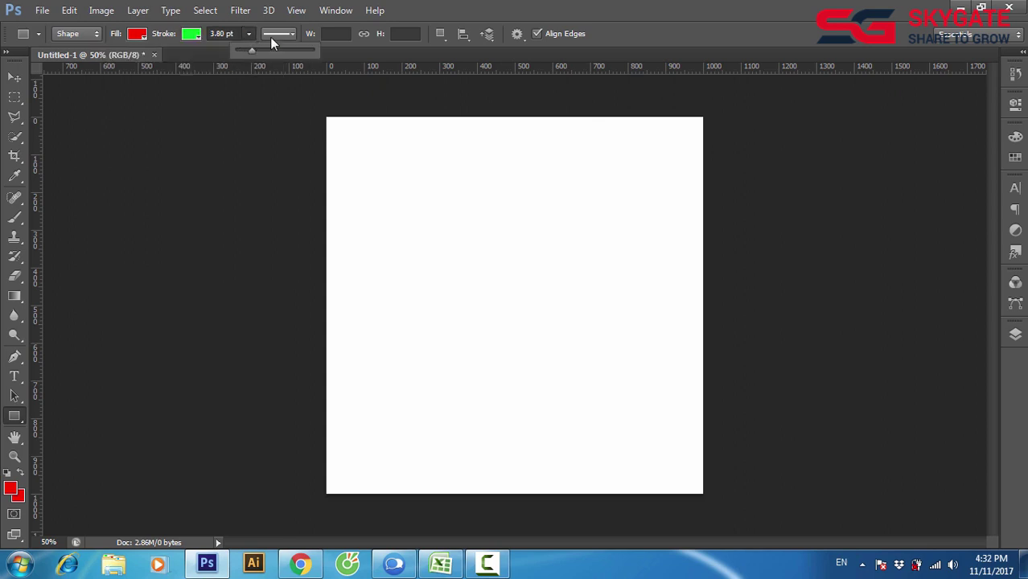
{"action": "left_click", "coordinate": [273, 34]}
{"action": "left_click", "coordinate": [273, 76]}
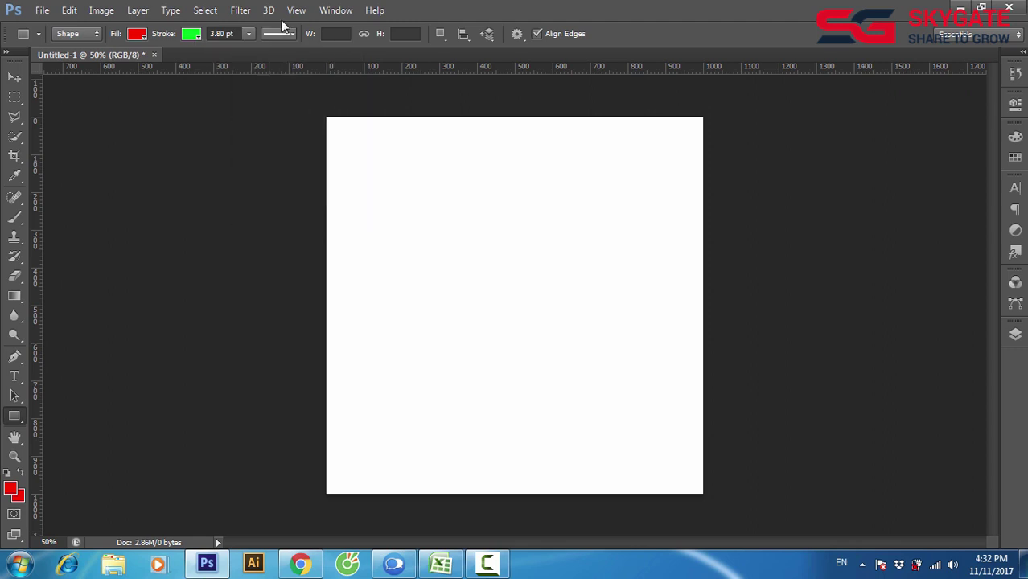
Step: Draw a wide red rectangle with a 12.46 pt stroke, toggling its green outline off and back on
{"action": "left_click_drag", "start_coordinate": [363, 145], "coordinate": [533, 217]}
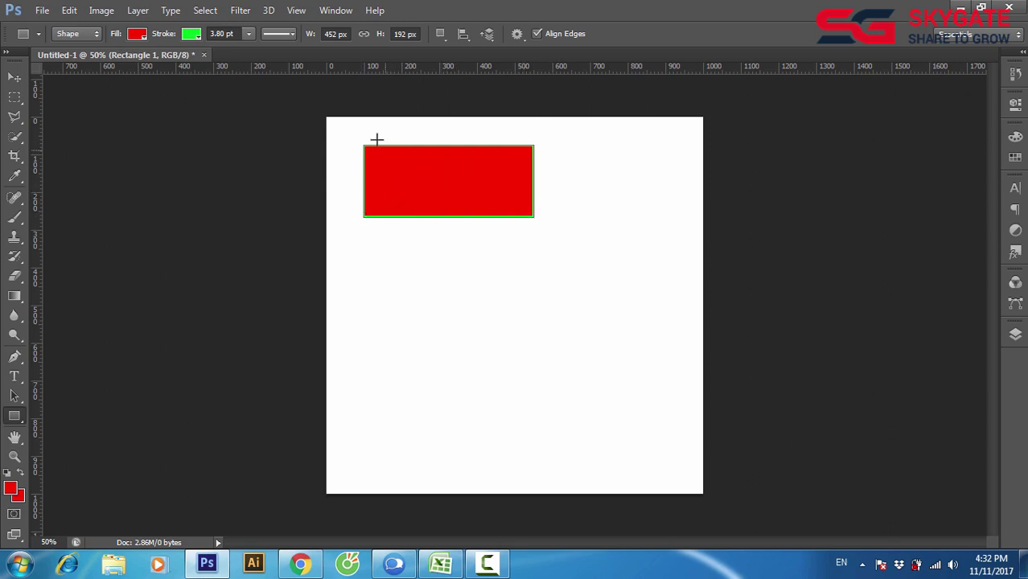
{"action": "left_click", "coordinate": [249, 36]}
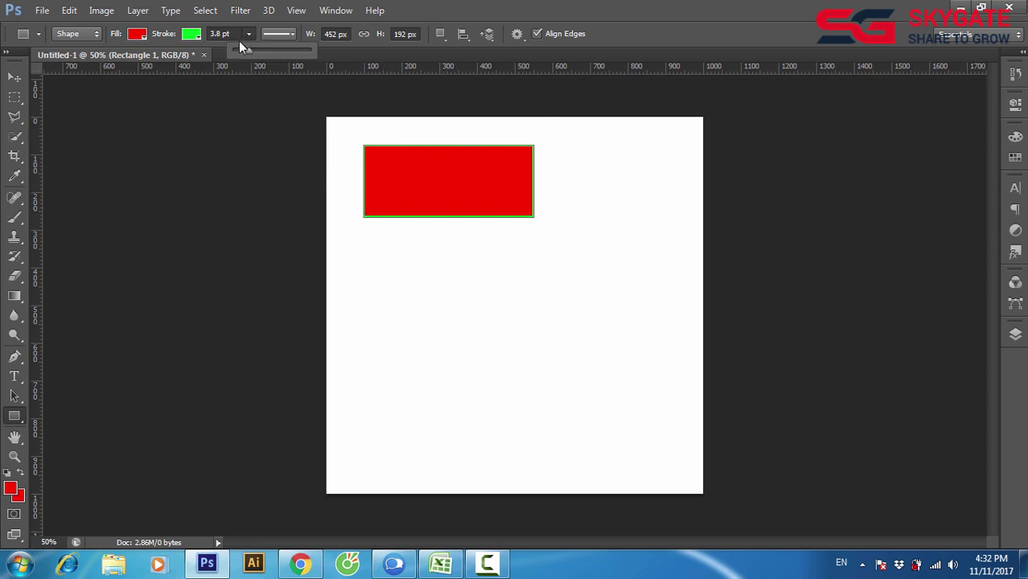
{"action": "left_click_drag", "start_coordinate": [254, 52], "coordinate": [274, 54]}
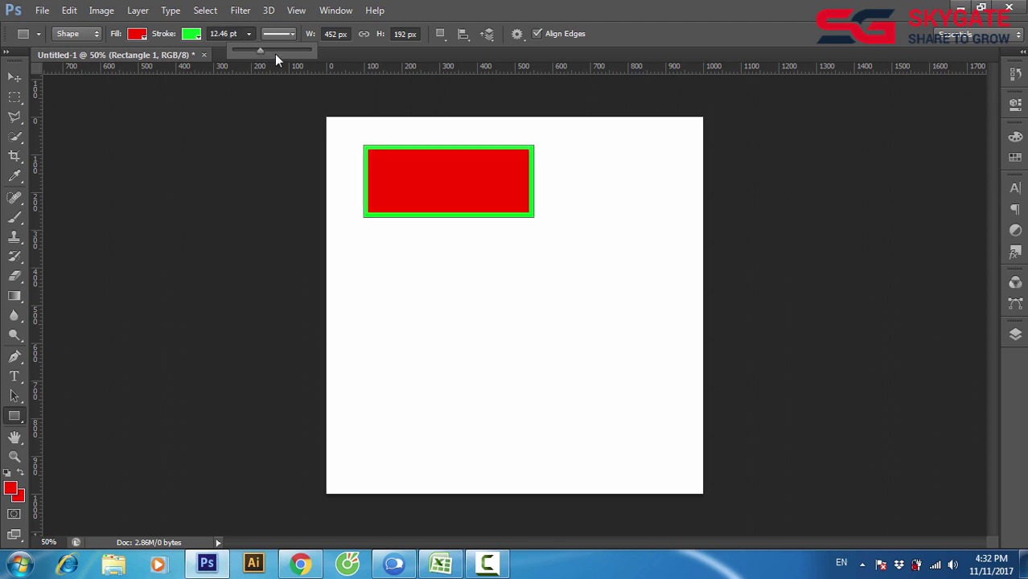
{"action": "left_click", "coordinate": [187, 39]}
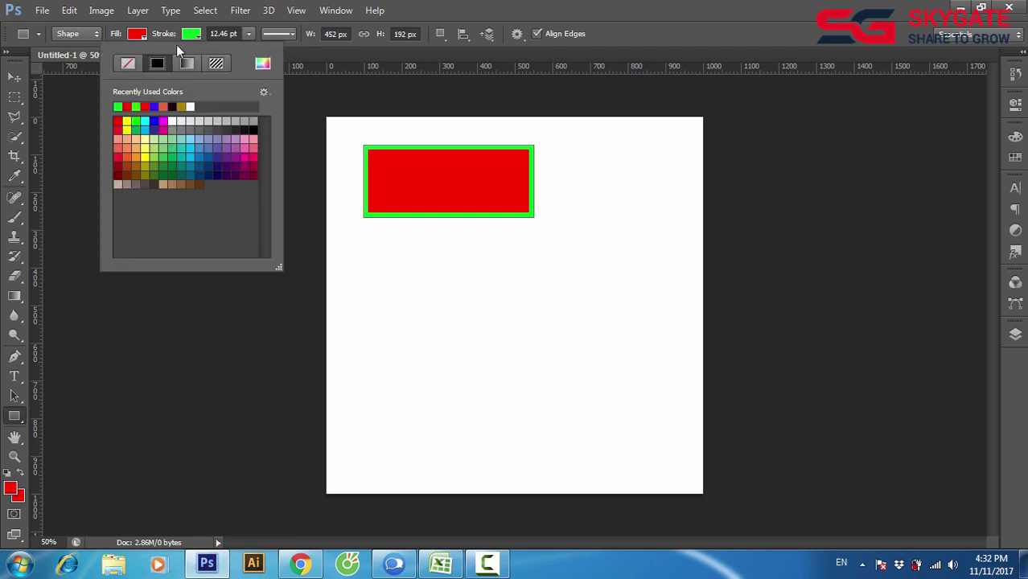
{"action": "left_click", "coordinate": [131, 69]}
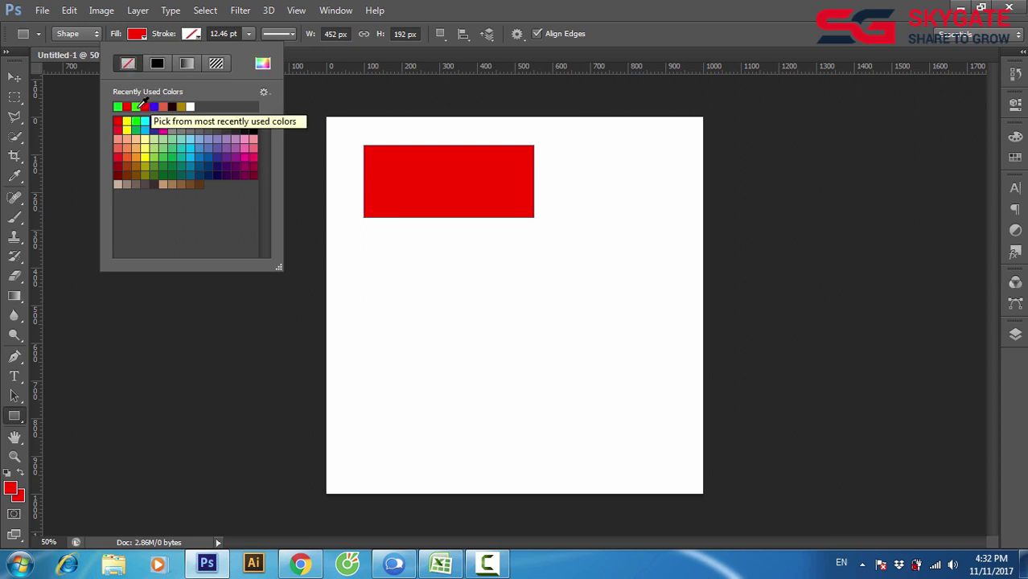
{"action": "left_click", "coordinate": [137, 107]}
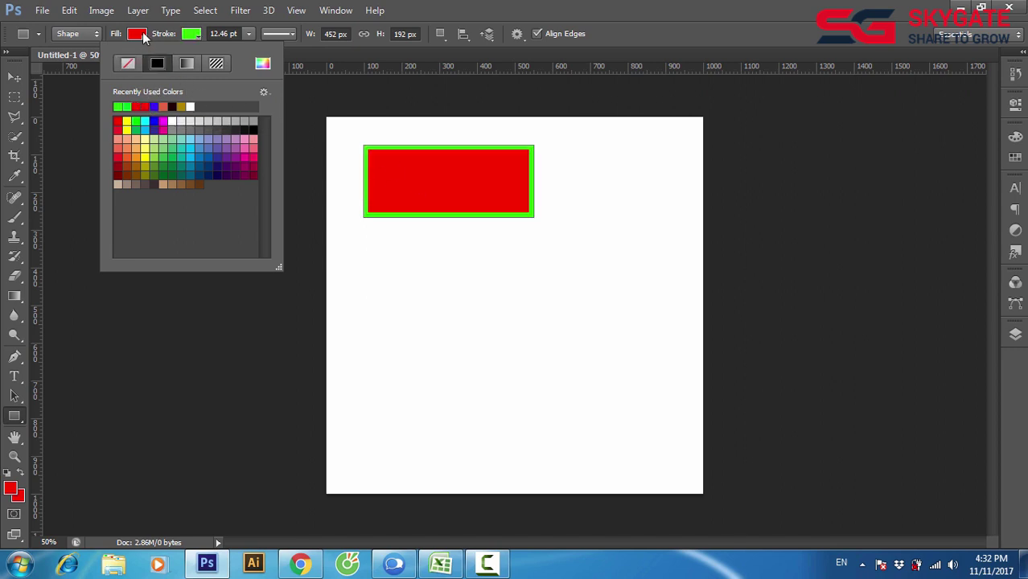
Step: Toggle the red fill off and back on, then draw a red square below the rectangle
{"action": "left_click", "coordinate": [137, 33]}
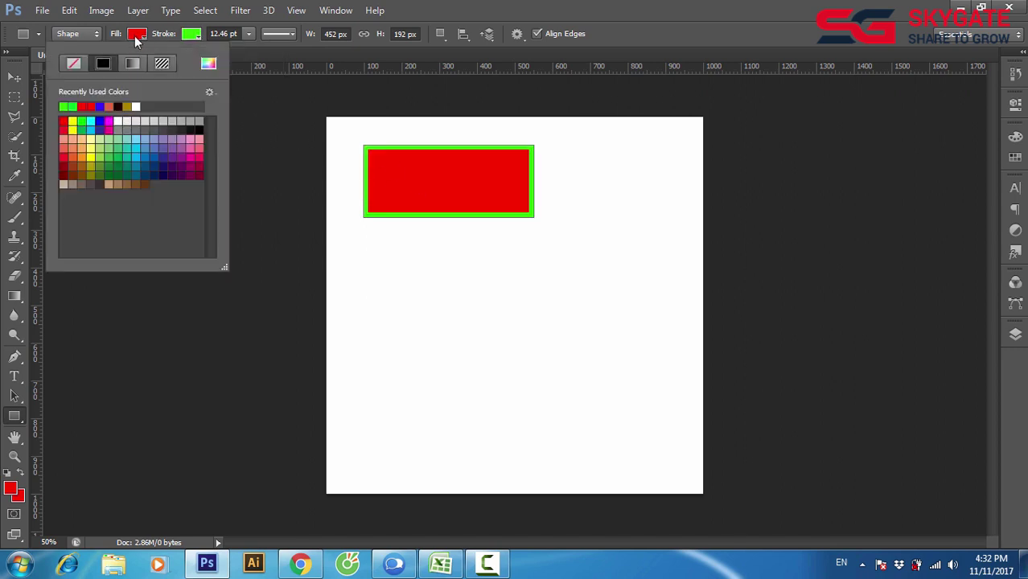
{"action": "left_click", "coordinate": [73, 64]}
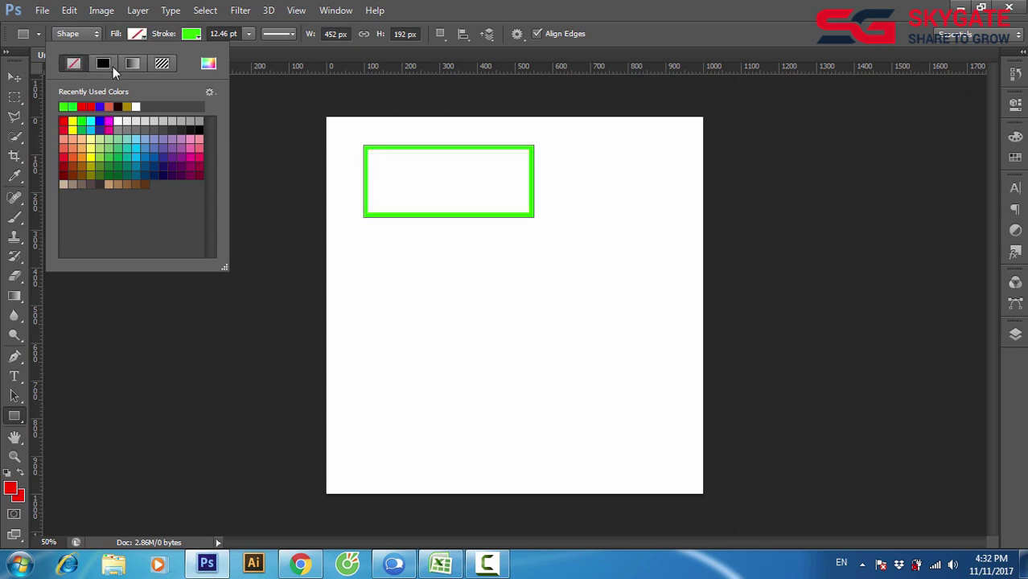
{"action": "left_click", "coordinate": [83, 107]}
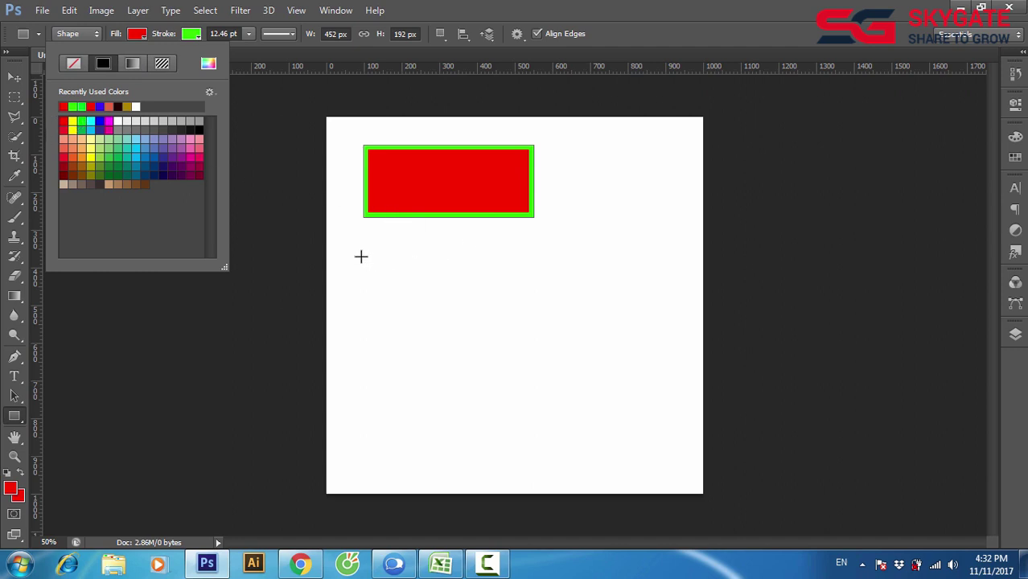
{"action": "left_click_drag", "start_coordinate": [366, 247], "coordinate": [470, 346]}
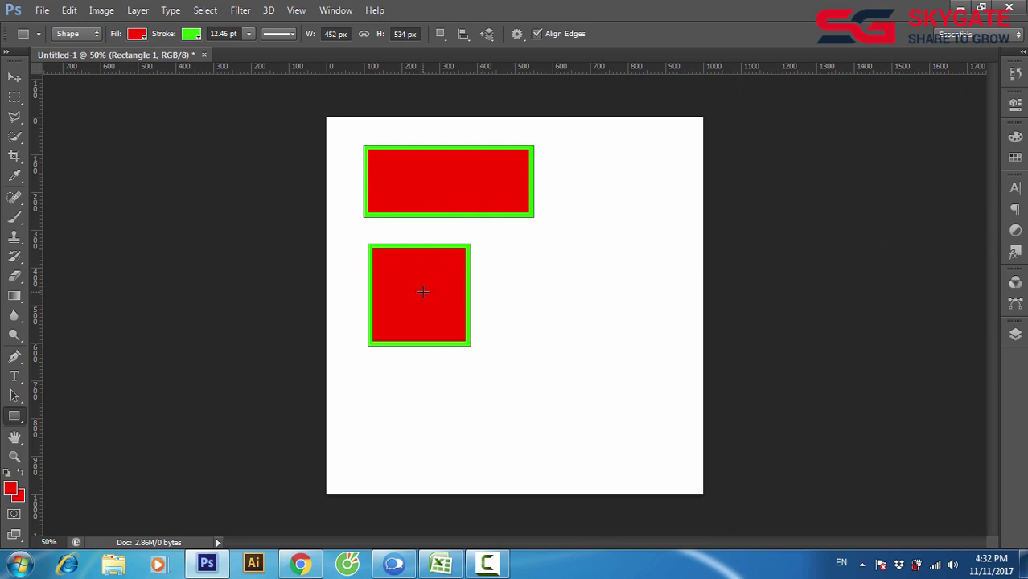
Step: Draw rounded rectangles with 30 px and 10 px corner radii to the right of the rectangles
{"action": "right_click", "coordinate": [14, 417]}
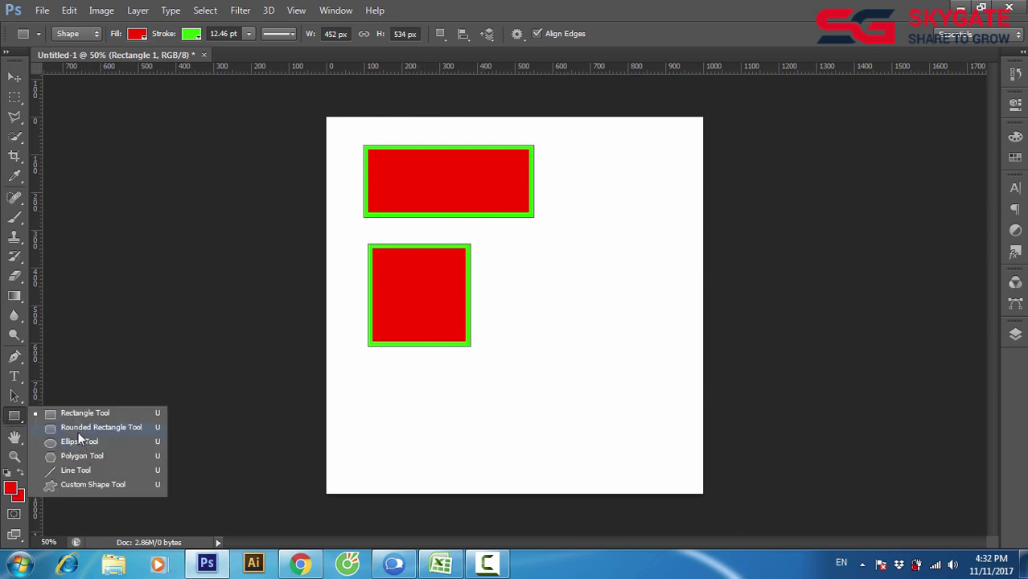
{"action": "left_click", "coordinate": [78, 428]}
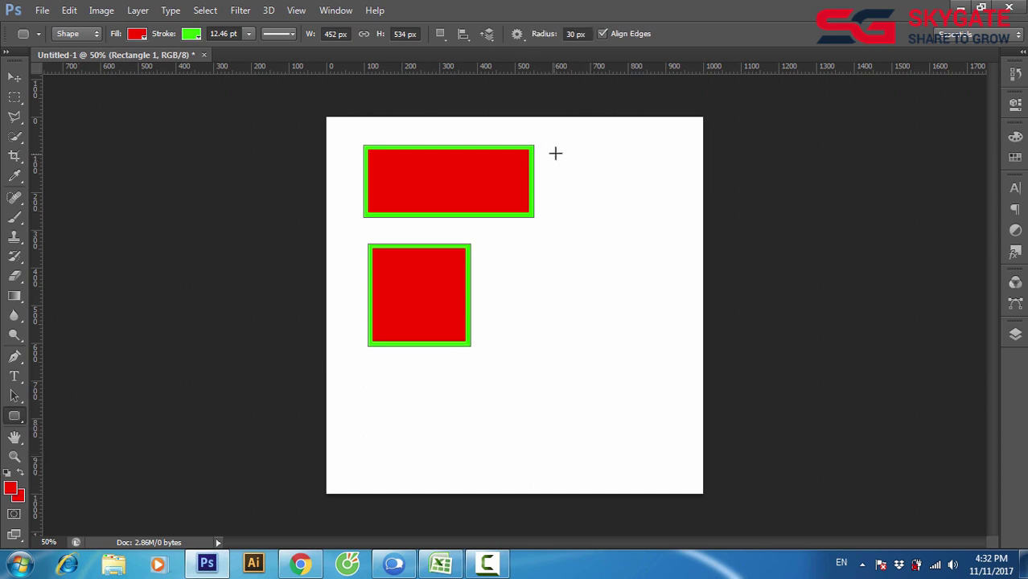
{"action": "left_click_drag", "start_coordinate": [556, 154], "coordinate": [686, 218]}
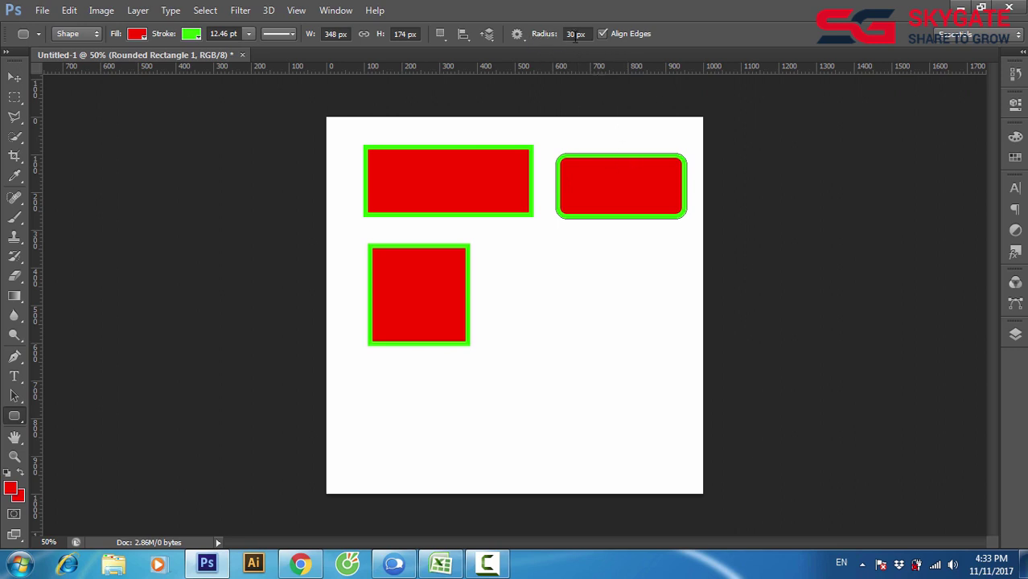
{"action": "left_click_drag", "start_coordinate": [572, 35], "coordinate": [560, 36]}
{"action": "type", "text": "10"}
{"action": "left_click_drag", "start_coordinate": [529, 255], "coordinate": [662, 311]}
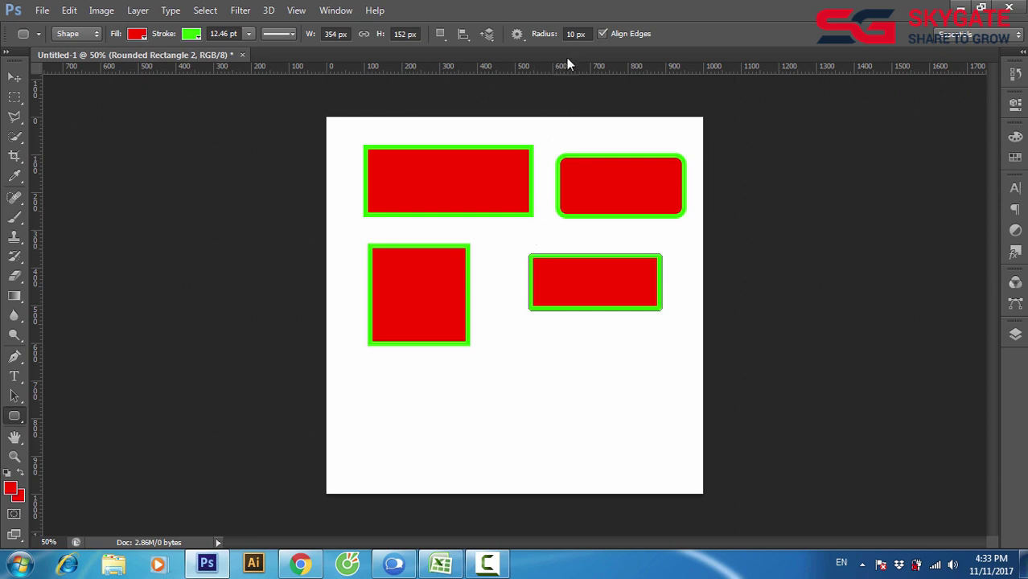
Step: Draw two more rounded shapes with 70 px corners, then select every shape with the Move tool
{"action": "double_click", "coordinate": [572, 33]}
{"action": "type", "text": "70"}
{"action": "left_click_drag", "start_coordinate": [527, 355], "coordinate": [657, 436]}
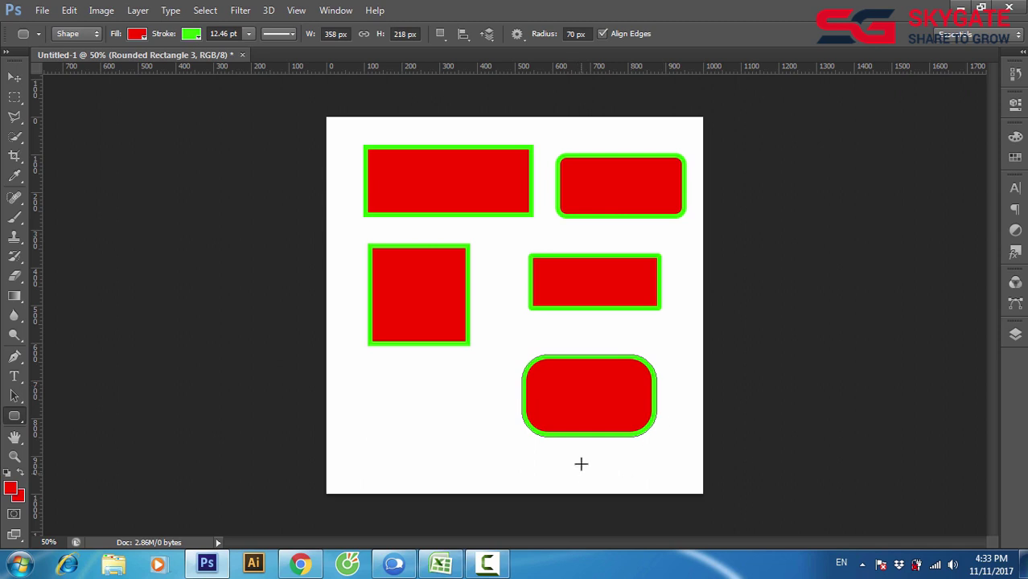
{"action": "left_click_drag", "start_coordinate": [389, 378], "coordinate": [476, 462]}
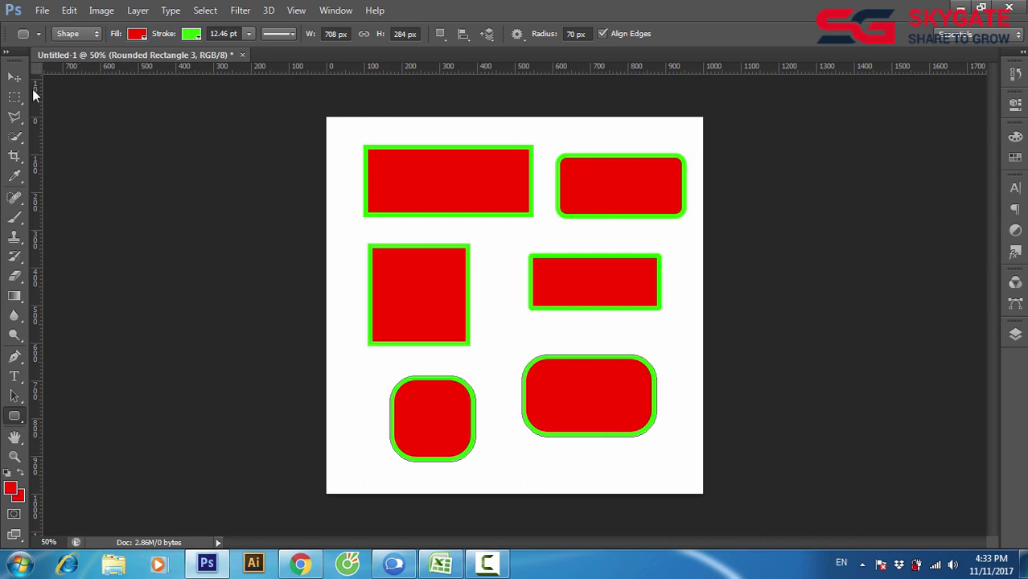
{"action": "left_click", "coordinate": [15, 77]}
{"action": "left_click_drag", "start_coordinate": [700, 472], "coordinate": [352, 131]}
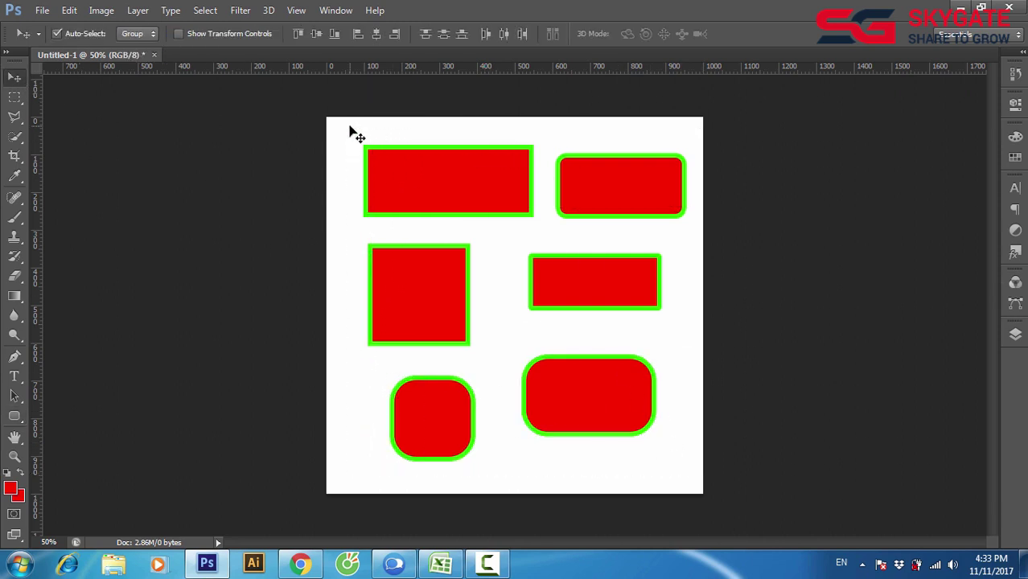
Step: Delete all shapes and draw a red ellipse and a circle with the Ellipse tool
{"action": "key", "text": "Delete"}
{"action": "left_click", "coordinate": [14, 416]}
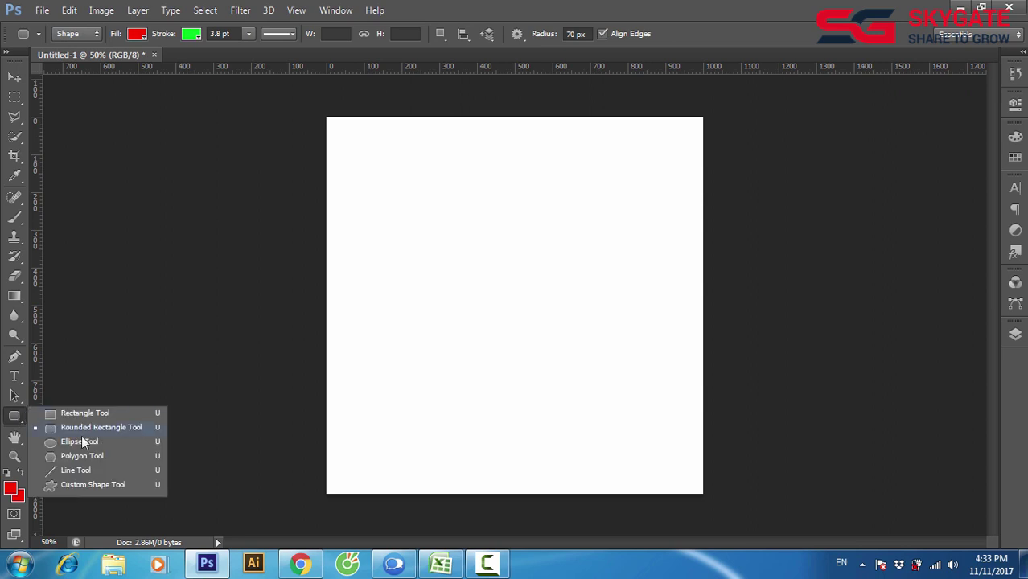
{"action": "left_click", "coordinate": [99, 441]}
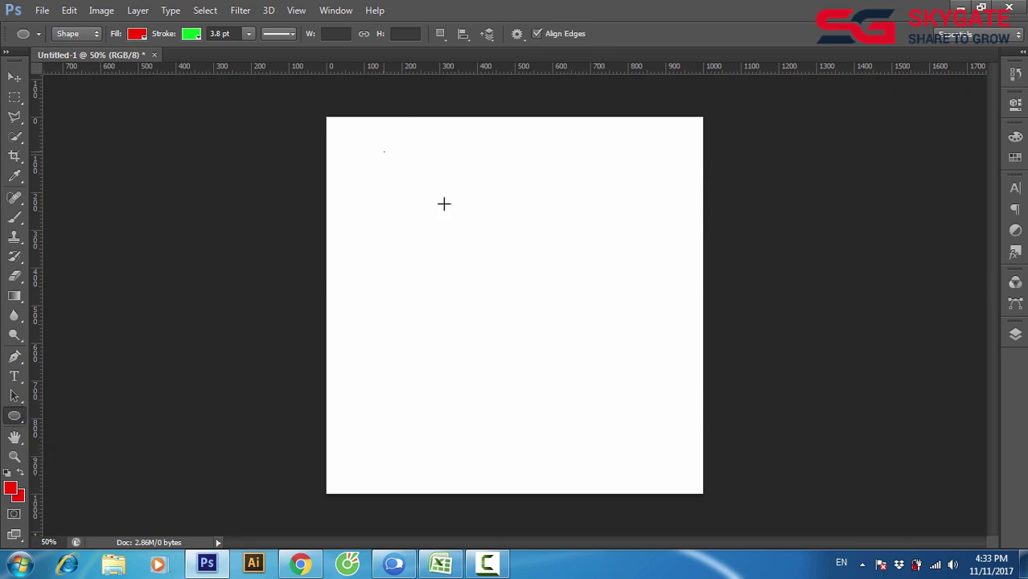
{"action": "left_click_drag", "start_coordinate": [384, 152], "coordinate": [489, 225]}
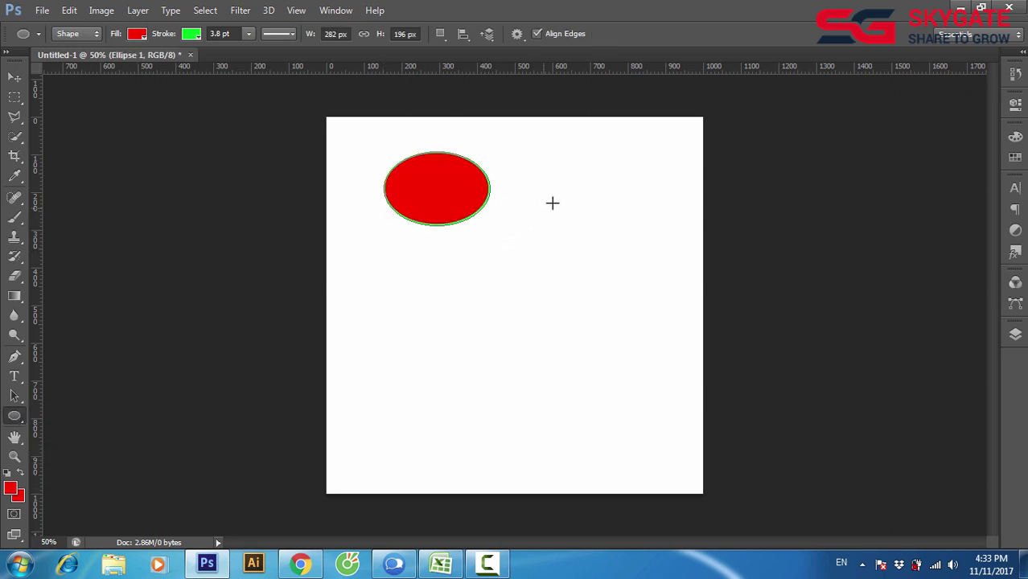
{"action": "left_click_drag", "start_coordinate": [575, 147], "coordinate": [664, 246]}
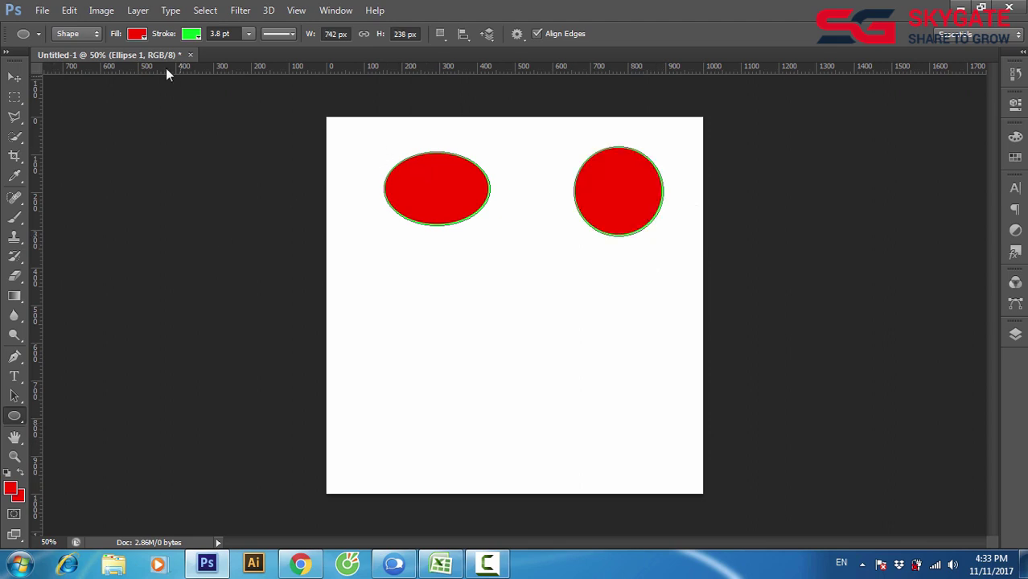
Step: Change the ellipses' green outline to a dotted 10.73 pt line
{"action": "left_click", "coordinate": [139, 35]}
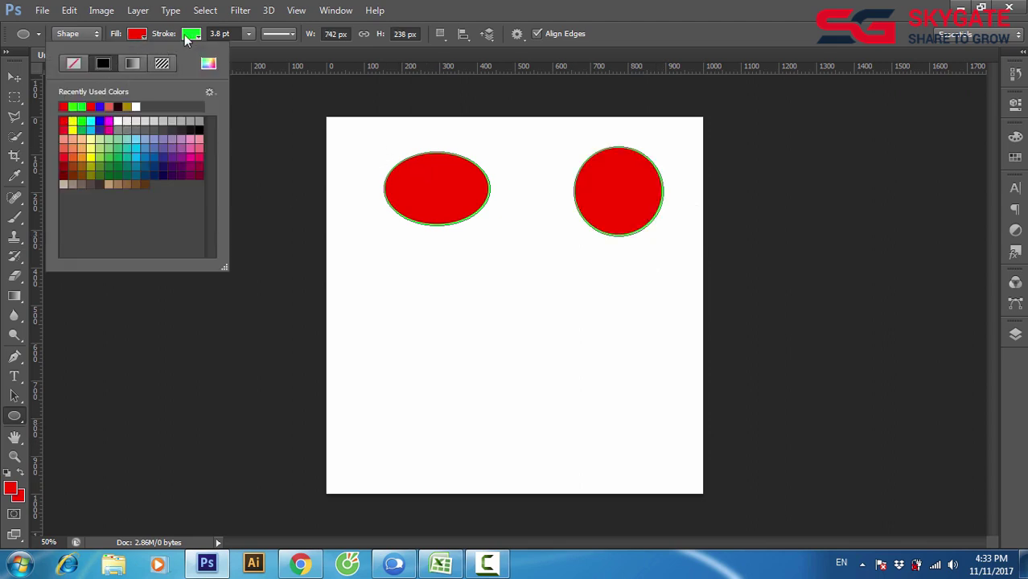
{"action": "left_click", "coordinate": [191, 36]}
{"action": "left_click", "coordinate": [277, 35]}
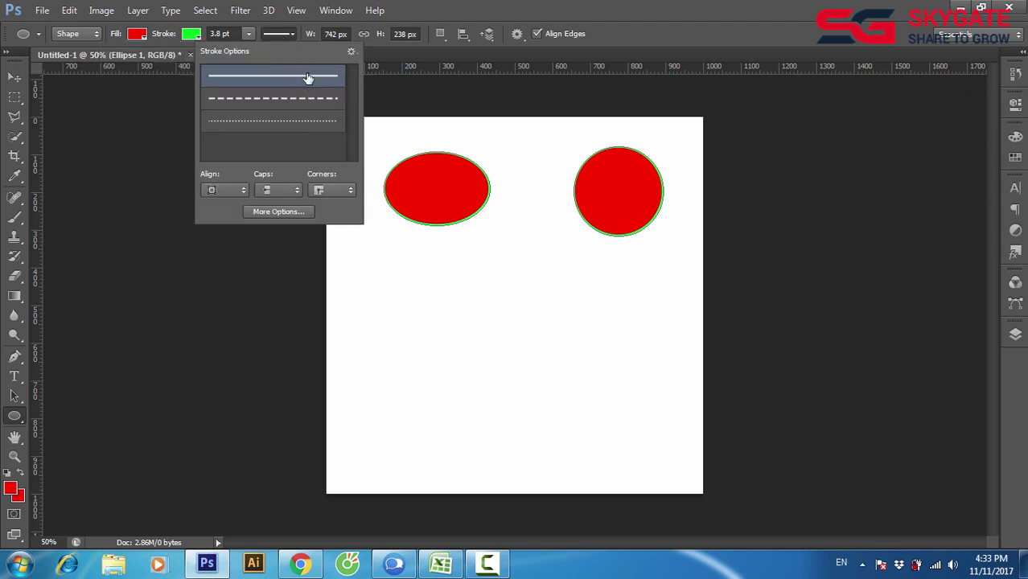
{"action": "left_click", "coordinate": [291, 100]}
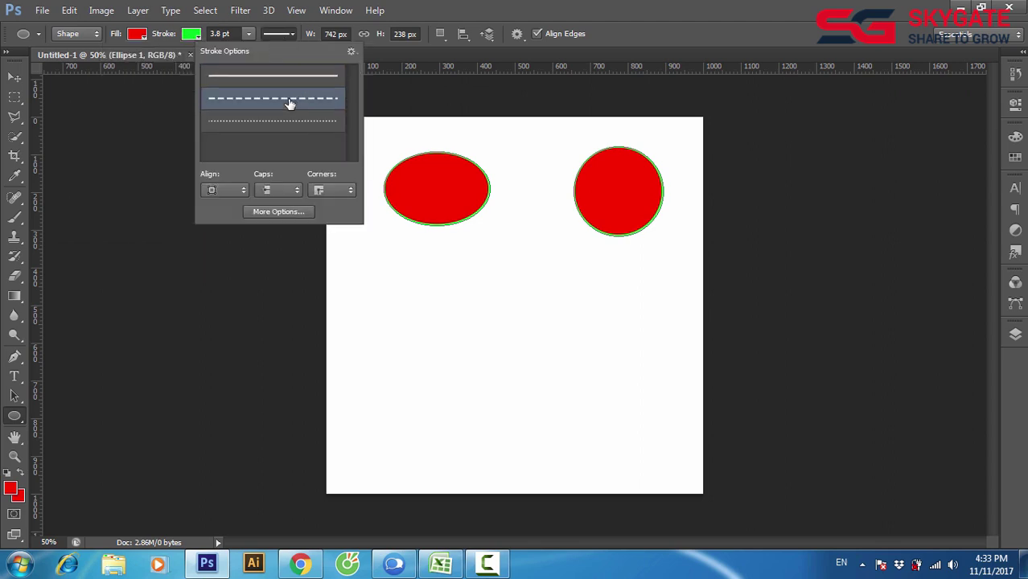
{"action": "left_click", "coordinate": [249, 34]}
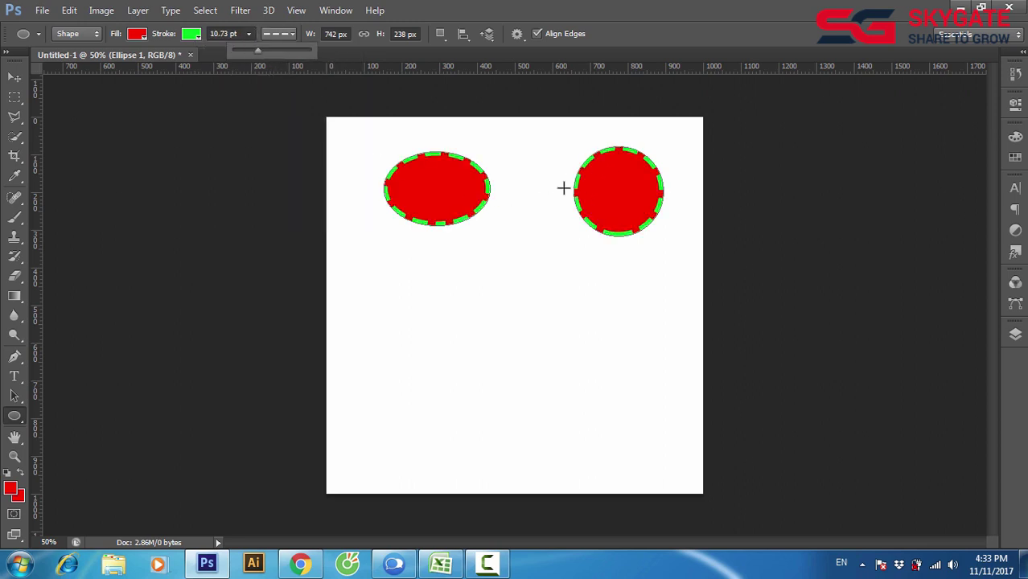
{"action": "left_click", "coordinate": [274, 35]}
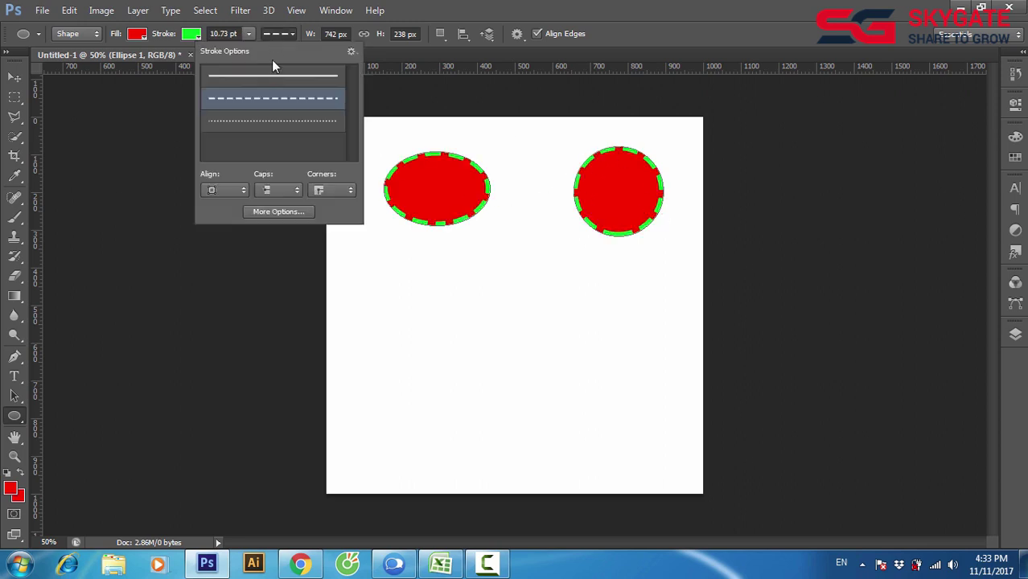
{"action": "left_click", "coordinate": [275, 125]}
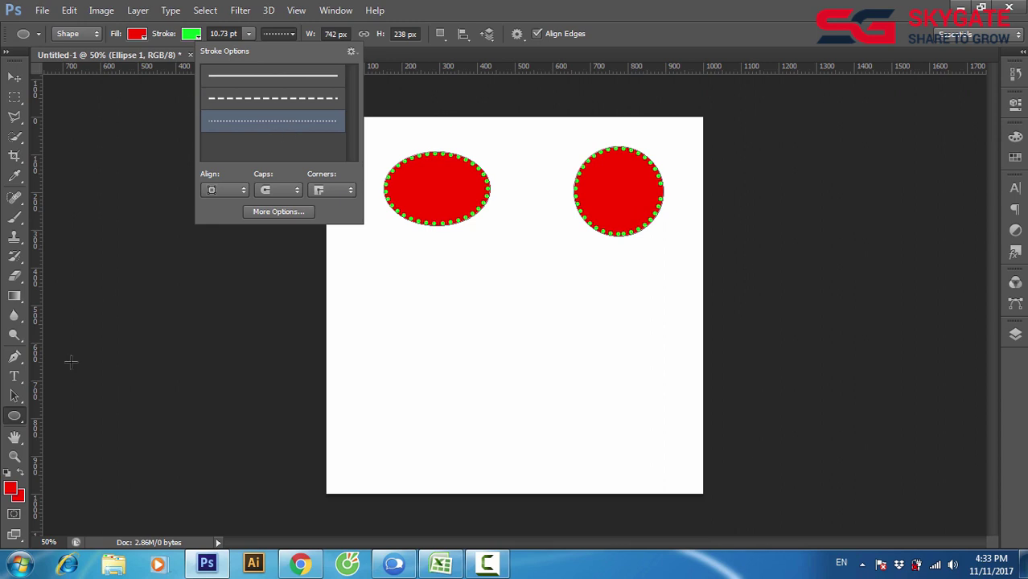
{"action": "left_click", "coordinate": [16, 419]}
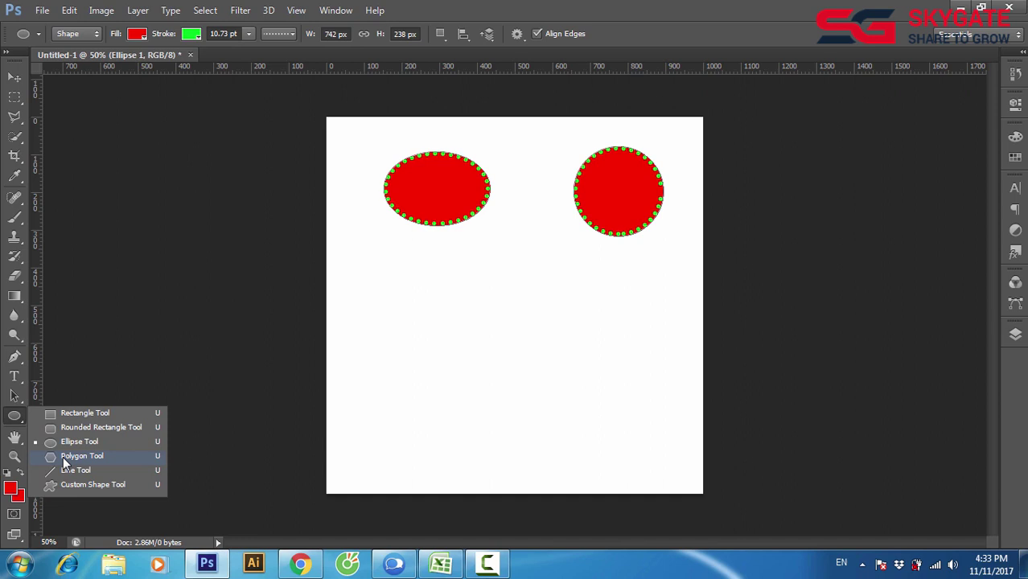
Step: Delete both ellipses and switch to the Polygon tool
{"action": "left_click", "coordinate": [62, 456]}
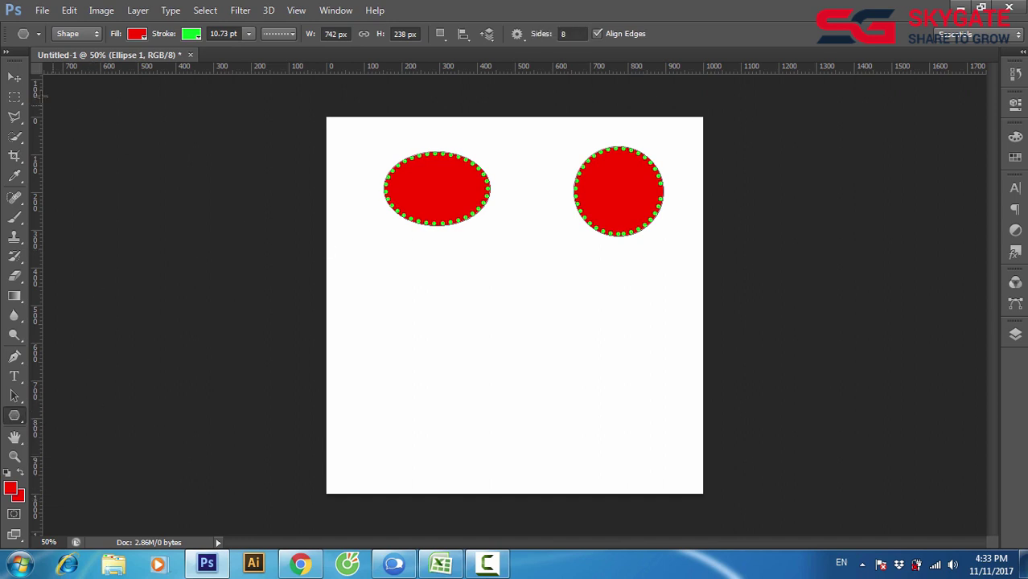
{"action": "left_click", "coordinate": [15, 76]}
{"action": "left_click_drag", "start_coordinate": [693, 314], "coordinate": [354, 137]}
{"action": "key", "text": "Delete"}
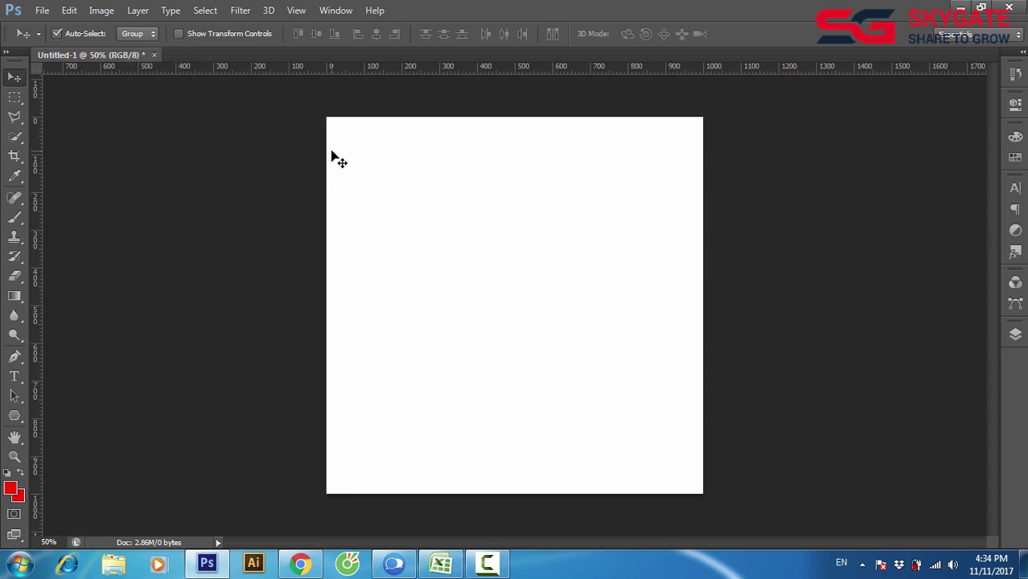
{"action": "left_click", "coordinate": [12, 418]}
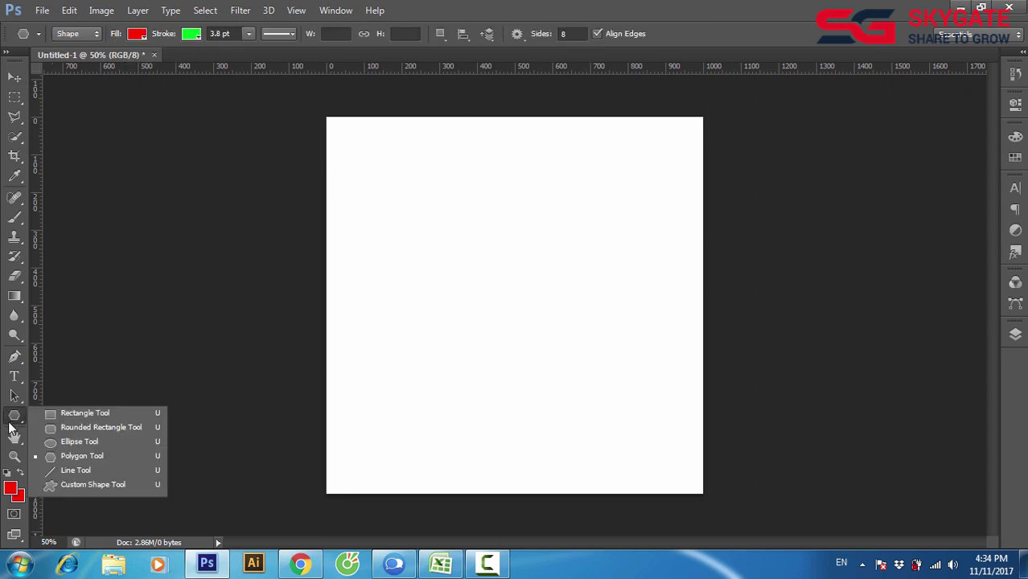
{"action": "left_click", "coordinate": [75, 458]}
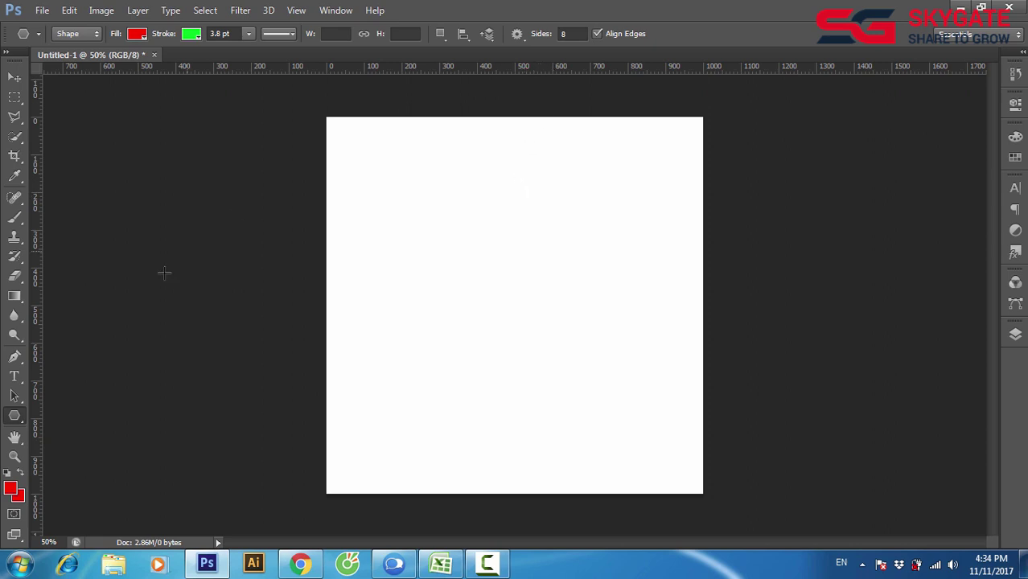
{"action": "right_click", "coordinate": [12, 420]}
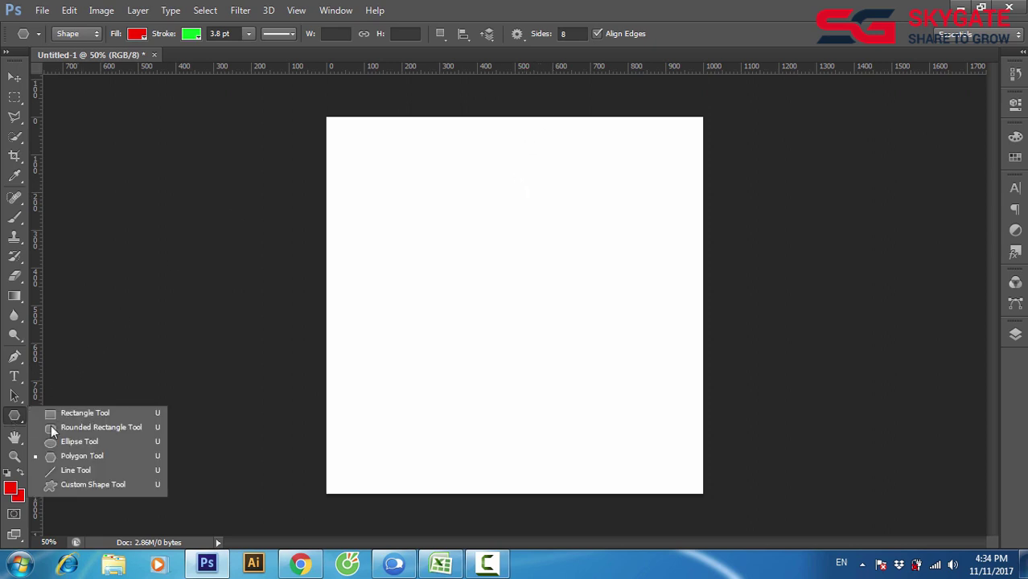
{"action": "left_click", "coordinate": [95, 459]}
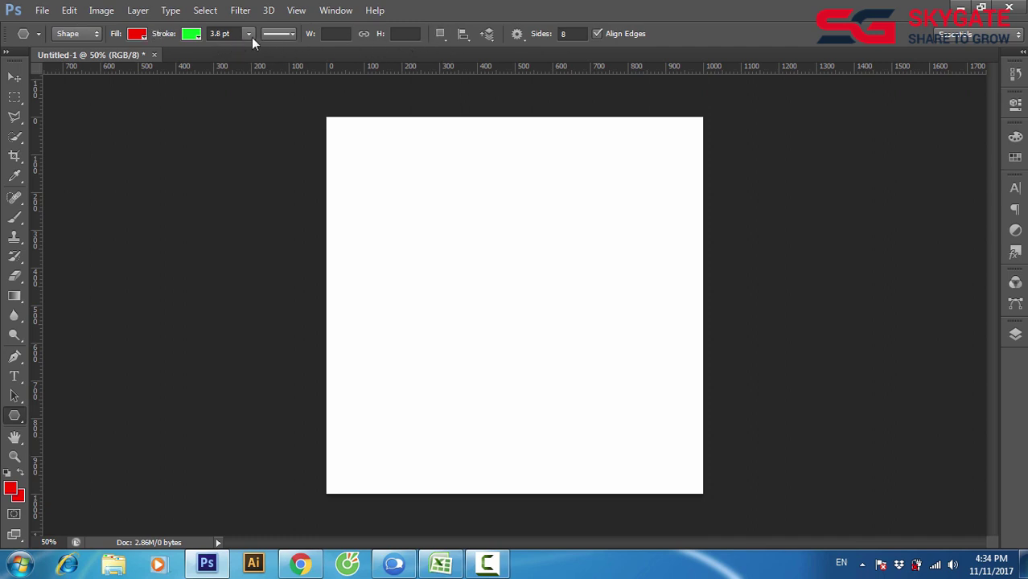
Step: Set 3 sides and draw triangles, first rounded, then sharp with the star option off
{"action": "left_click", "coordinate": [545, 36]}
{"action": "type", "text": "3"}
{"action": "mouse_move", "coordinate": [390, 172]}
{"action": "left_mouse_down"}
{"action": "mouse_move", "coordinate": [427, 198]}
{"action": "mouse_move", "coordinate": [420, 184]}
{"action": "left_mouse_up"}
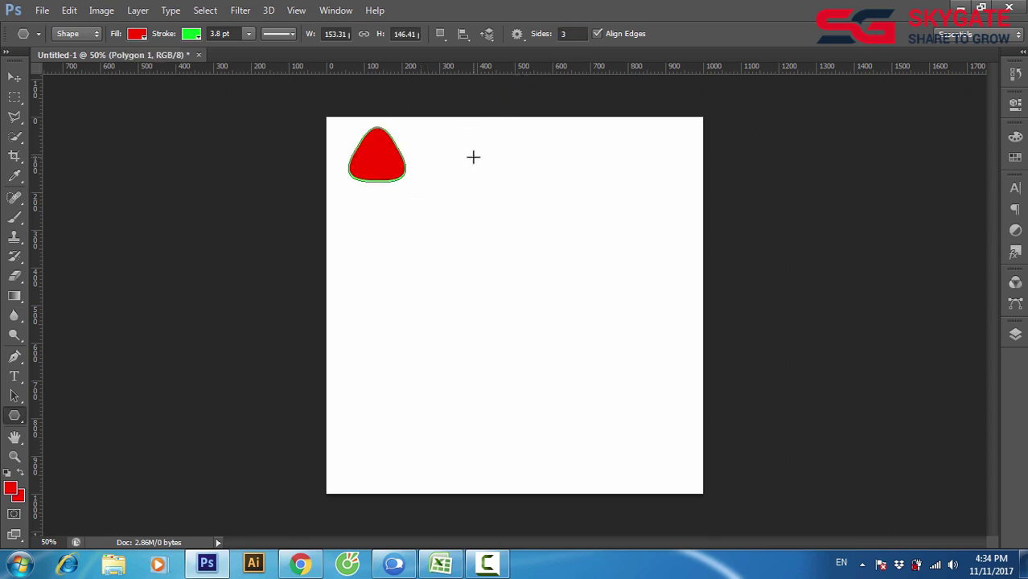
{"action": "left_click", "coordinate": [518, 36]}
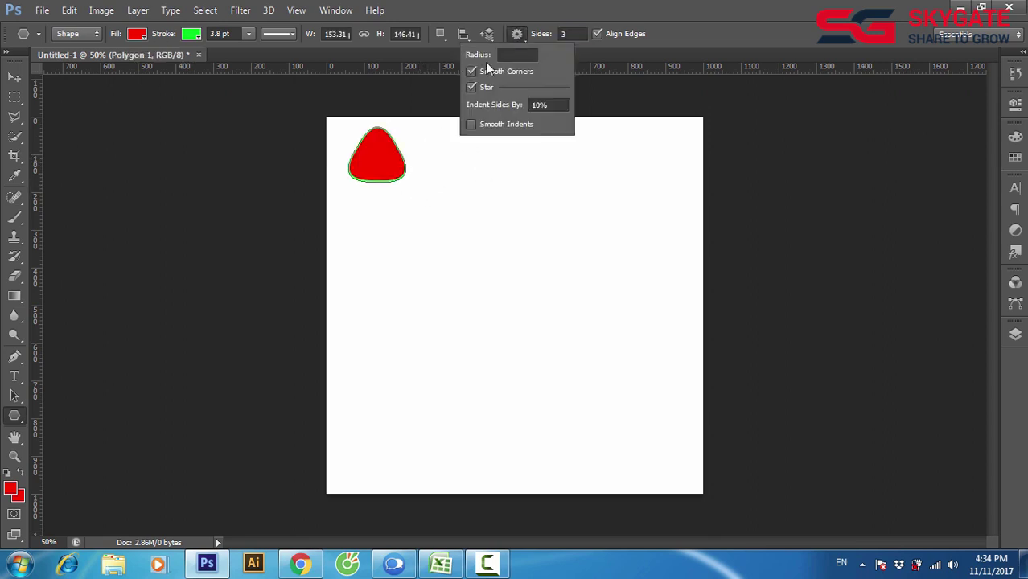
{"action": "left_click", "coordinate": [471, 87]}
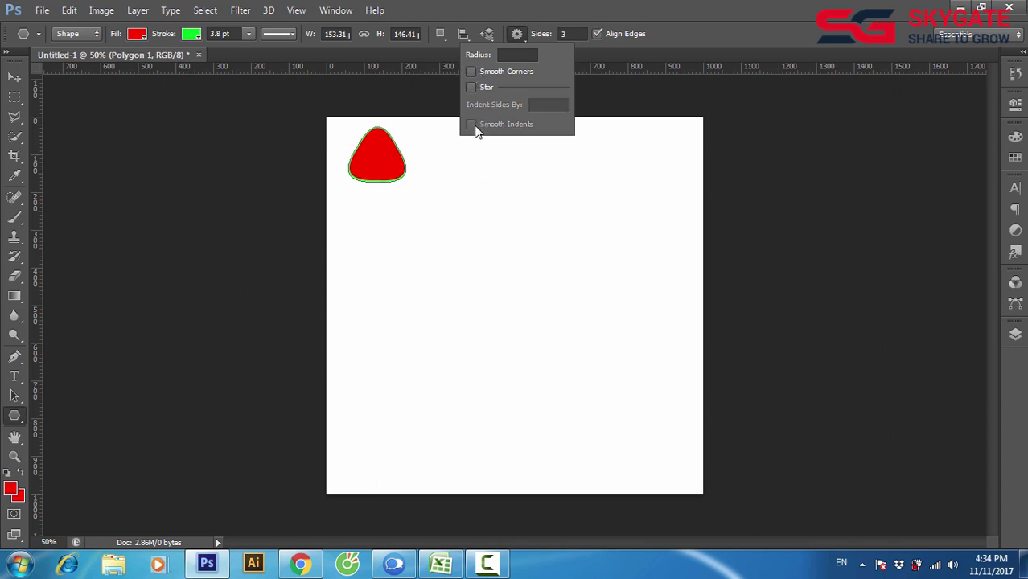
{"action": "left_click", "coordinate": [517, 34]}
{"action": "mouse_move", "coordinate": [443, 143]}
{"action": "left_mouse_down"}
{"action": "mouse_move", "coordinate": [507, 190]}
{"action": "mouse_move", "coordinate": [475, 160]}
{"action": "mouse_move", "coordinate": [516, 211]}
{"action": "left_mouse_up"}
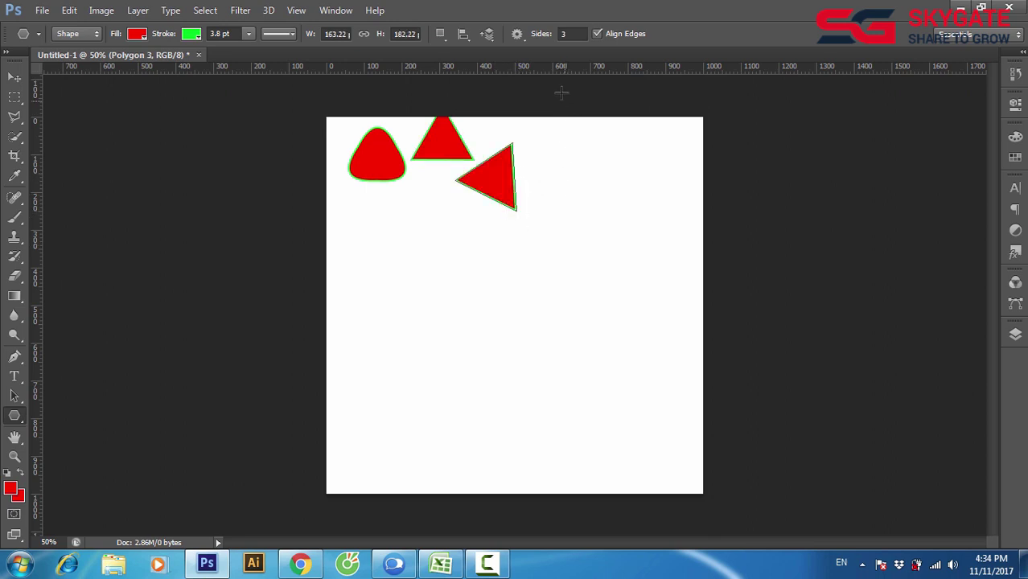
Step: Draw a red square and a ten-sided polygon below the triangles
{"action": "left_click", "coordinate": [563, 35]}
{"action": "double_click", "coordinate": [565, 34]}
{"action": "type", "text": "4"}
{"action": "left_click_drag", "start_coordinate": [578, 196], "coordinate": [615, 229]}
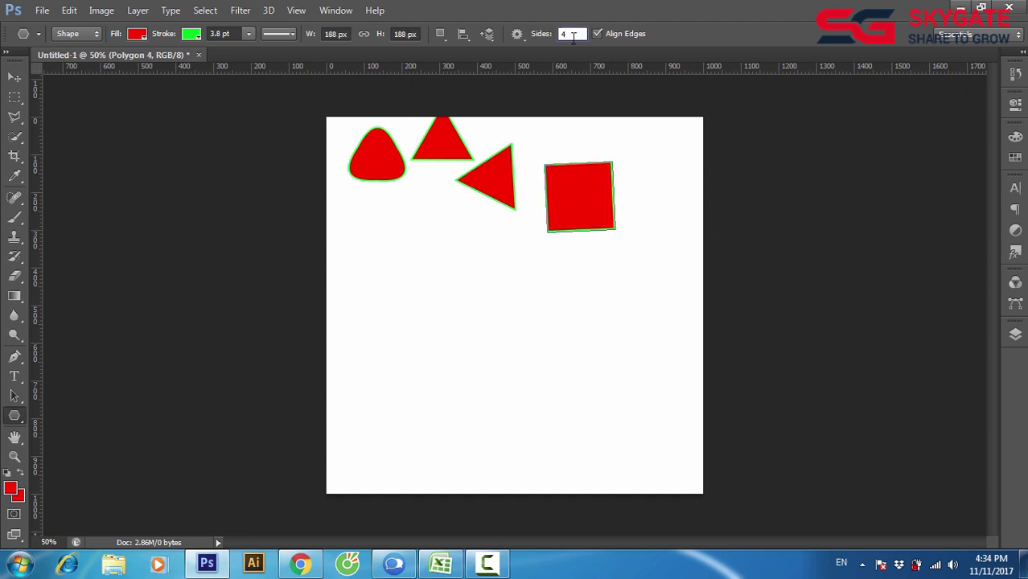
{"action": "double_click", "coordinate": [583, 34]}
{"action": "type", "text": "0"}
{"action": "left_click_drag", "start_coordinate": [430, 294], "coordinate": [466, 340]}
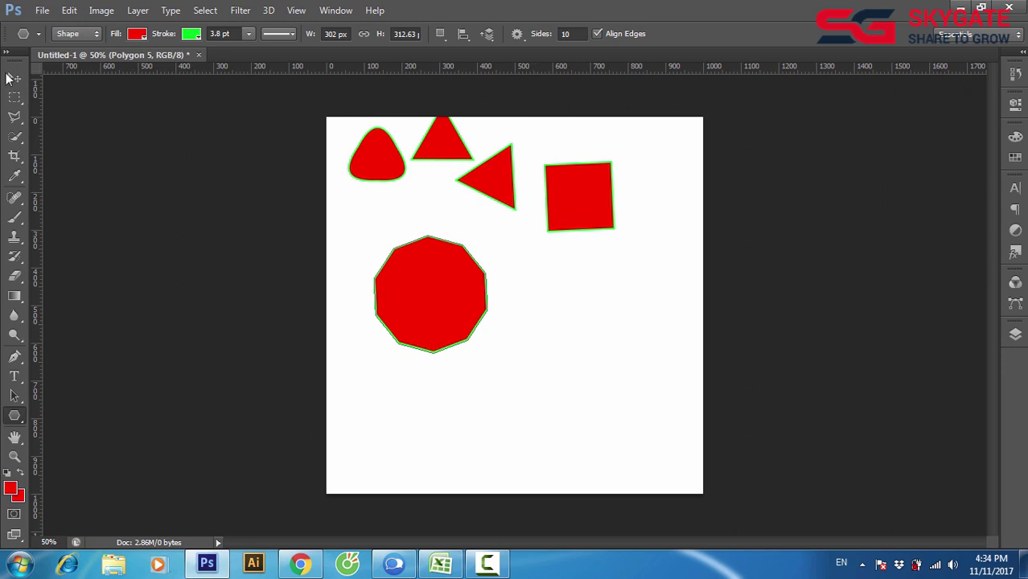
Step: Select all the polygon shapes with the Move tool and delete them
{"action": "left_click", "coordinate": [14, 76]}
{"action": "left_click_drag", "start_coordinate": [617, 379], "coordinate": [277, 113]}
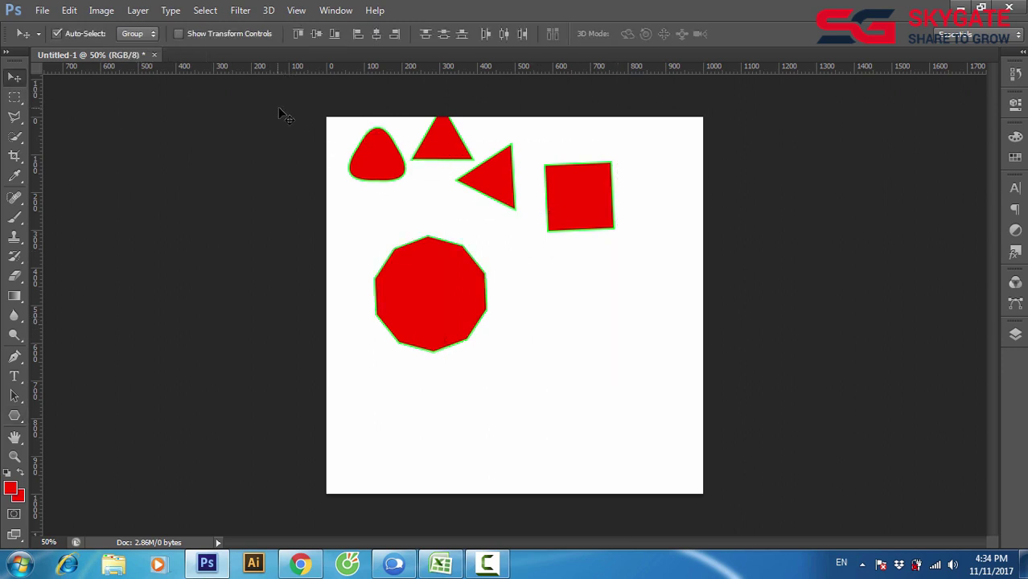
{"action": "key", "text": "Delete"}
Step: Set the Polygon tool to 30 sides and draw a near-circular polygon
{"action": "left_click", "coordinate": [16, 417]}
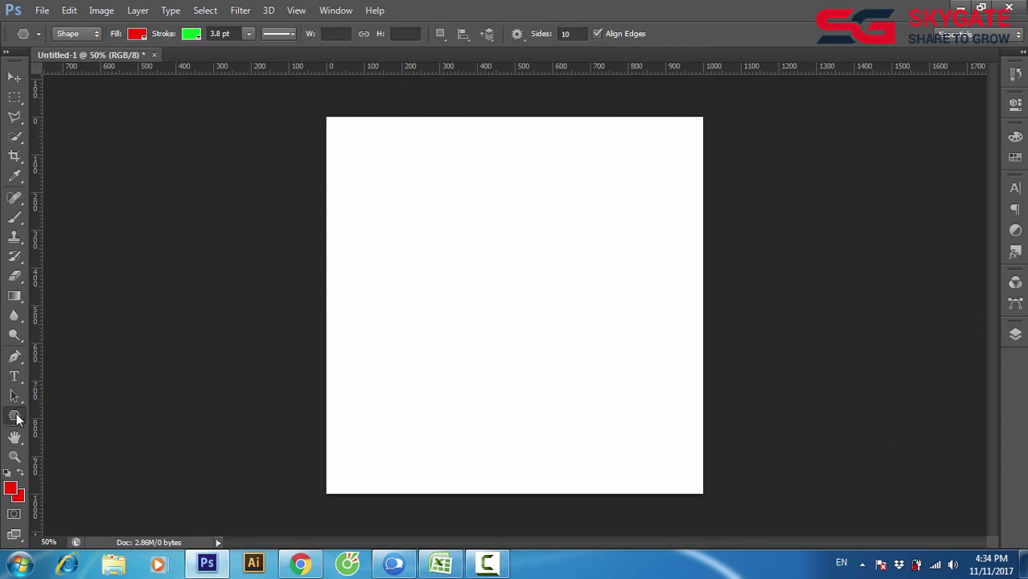
{"action": "left_click", "coordinate": [70, 456]}
{"action": "double_click", "coordinate": [566, 34]}
{"action": "type", "text": "30"}
{"action": "left_click_drag", "start_coordinate": [441, 213], "coordinate": [485, 266]}
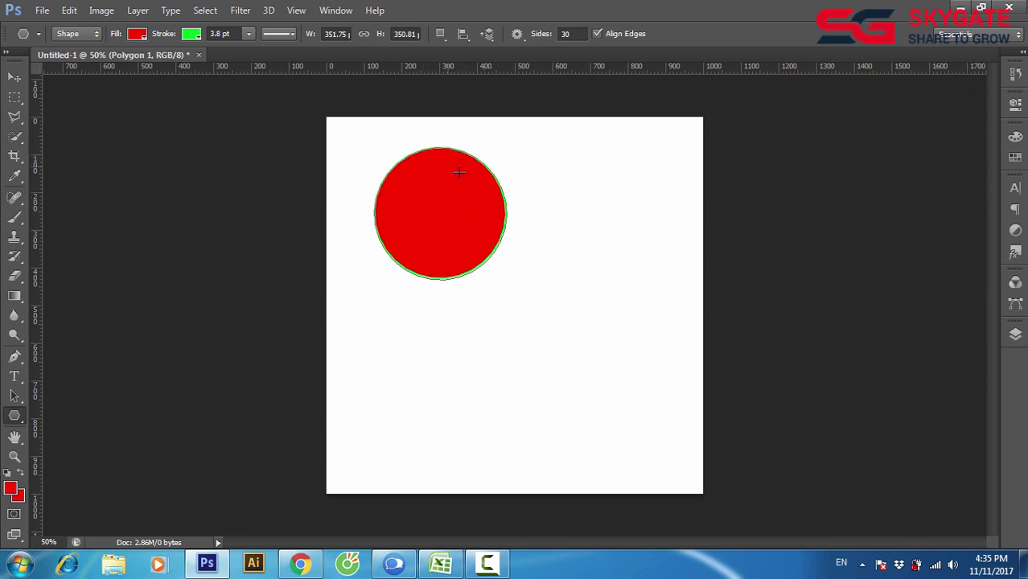
Step: Zoom in to inspect the 30-sided polygon's edges, zoom back out, and undo it
{"action": "scroll", "coordinate": [457, 225], "scroll_direction": "up", "scroll_amount": 3}
{"action": "scroll", "coordinate": [457, 230], "scroll_direction": "up", "scroll_amount": 3}
{"action": "scroll", "coordinate": [483, 261], "scroll_direction": "up", "scroll_amount": 3}
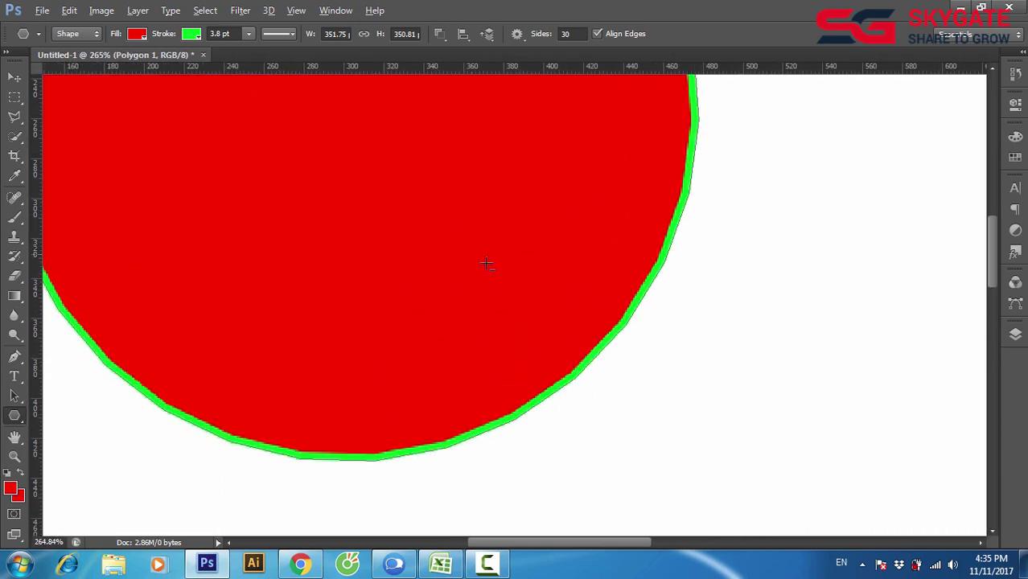
{"action": "scroll", "coordinate": [563, 314], "scroll_direction": "up", "scroll_amount": 3}
{"action": "key", "text": "alt"}
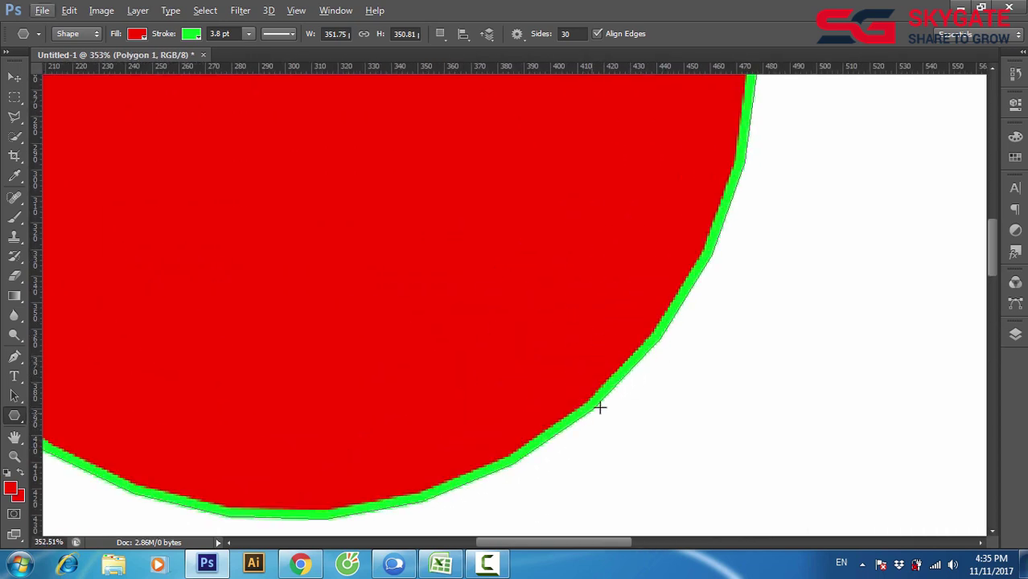
{"action": "scroll", "coordinate": [618, 315], "scroll_direction": "down", "scroll_amount": 3}
{"action": "scroll", "coordinate": [617, 316], "scroll_direction": "down", "scroll_amount": 2}
{"action": "scroll", "coordinate": [615, 315], "scroll_direction": "down", "scroll_amount": 2}
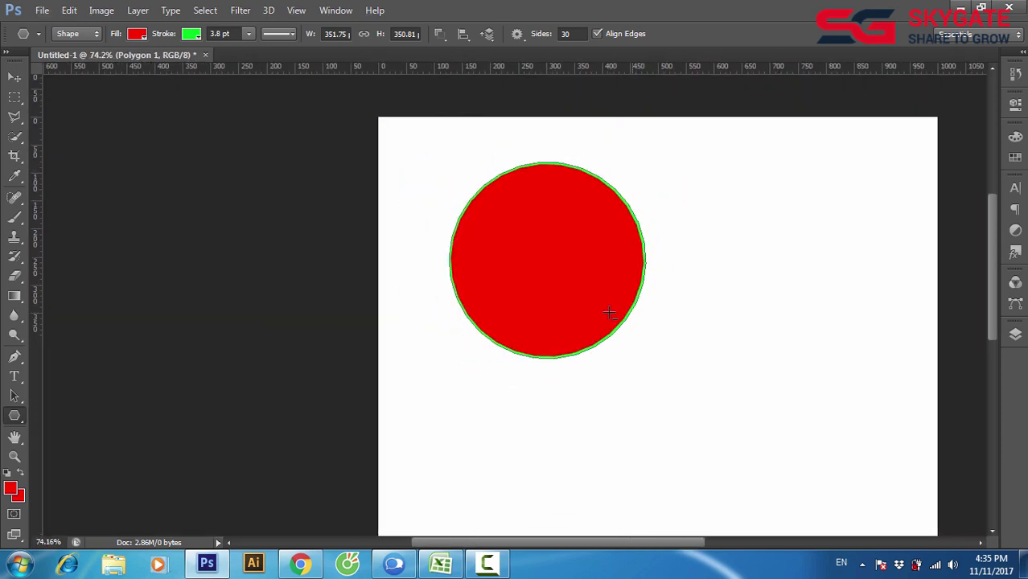
{"action": "scroll", "coordinate": [612, 314], "scroll_direction": "down", "scroll_amount": 2}
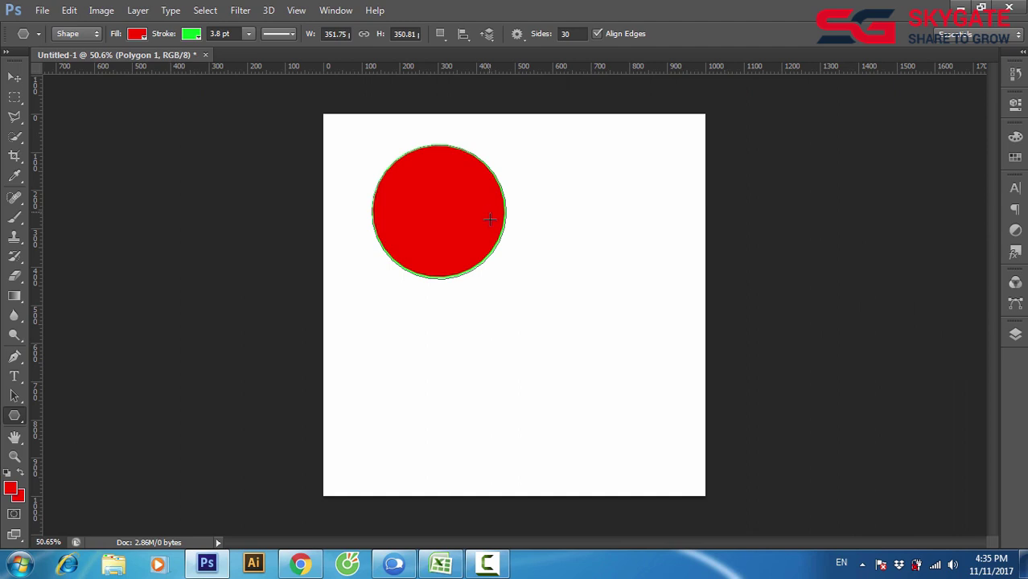
{"action": "key", "text": "ctrl+z"}
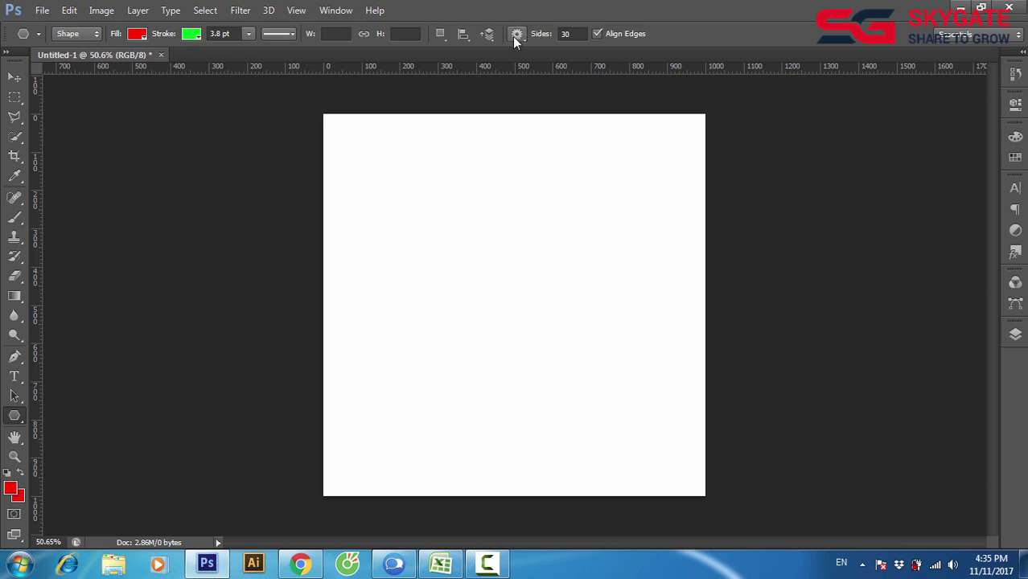
Step: Enable the Star option and draw a 30-point star at the canvas top-left
{"action": "left_click", "coordinate": [515, 36]}
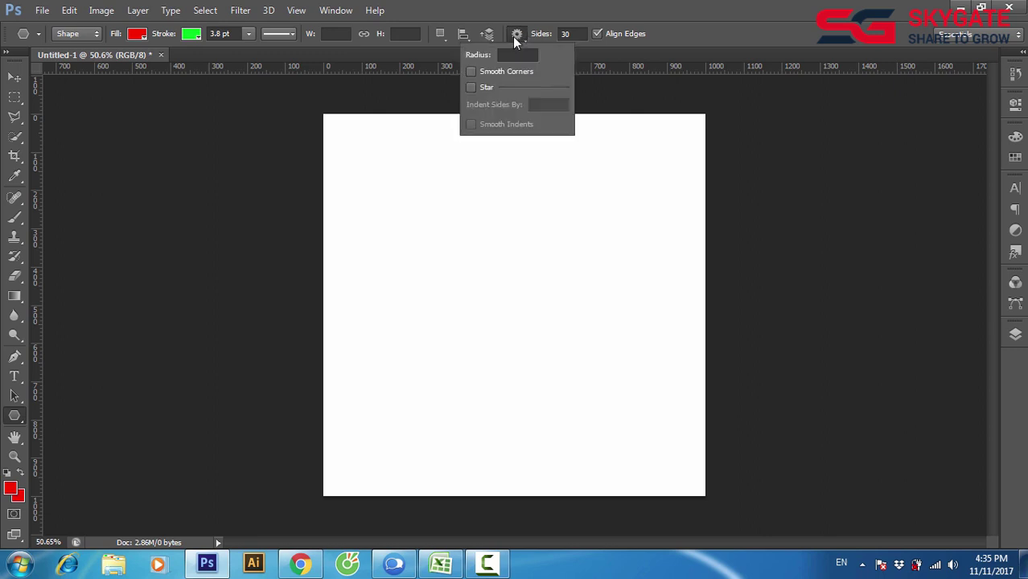
{"action": "left_click", "coordinate": [470, 88]}
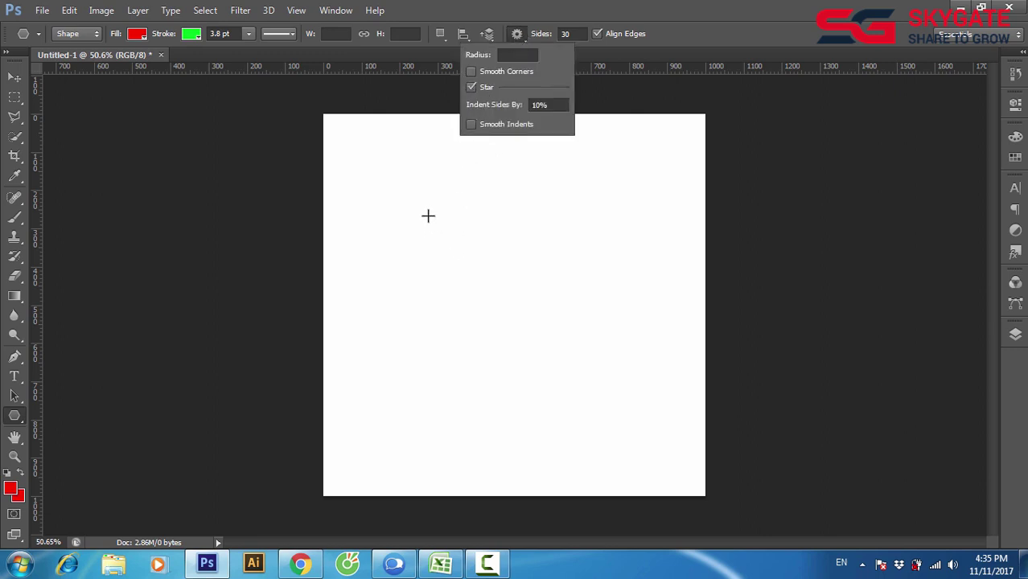
{"action": "left_click", "coordinate": [408, 193]}
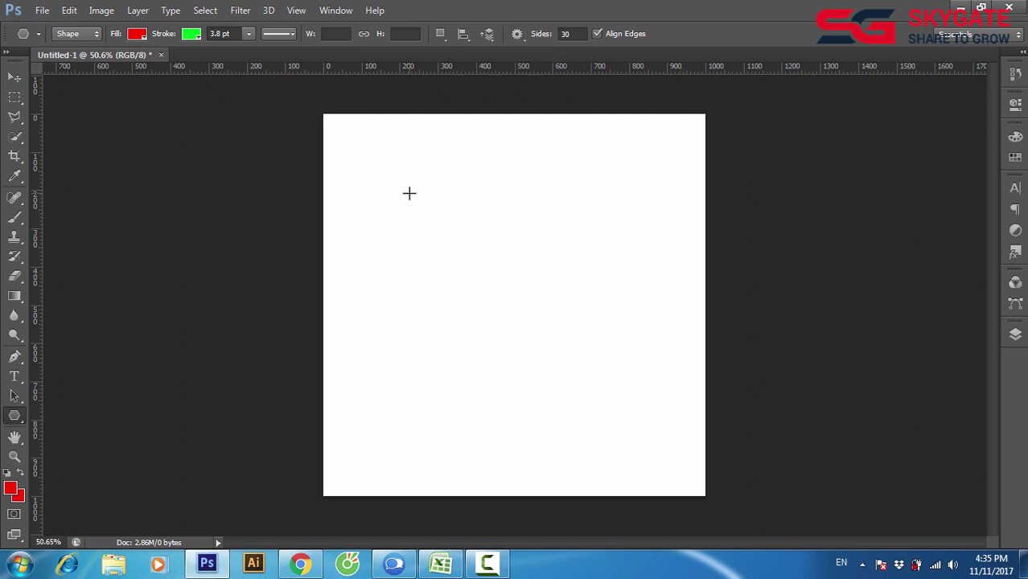
{"action": "left_click_drag", "start_coordinate": [409, 193], "coordinate": [504, 268]}
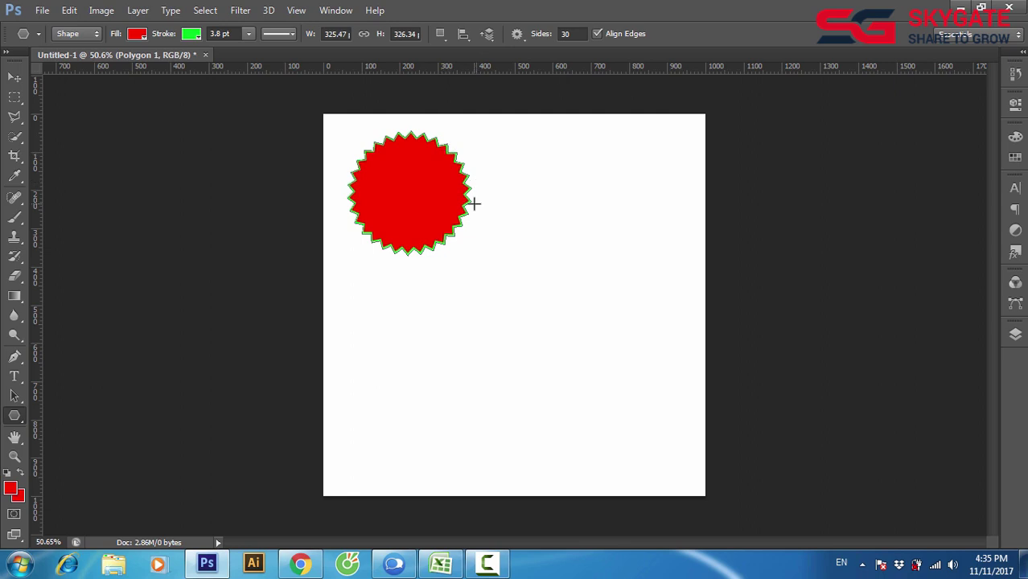
Step: Set the star indent to 5% and draw a second 30-point star
{"action": "left_click", "coordinate": [517, 36]}
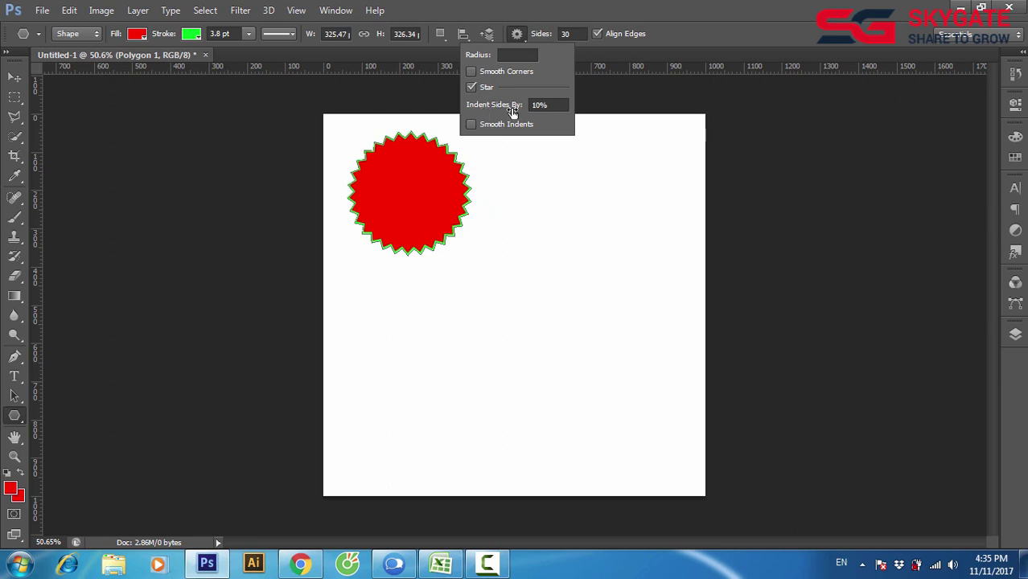
{"action": "left_click", "coordinate": [537, 106]}
{"action": "type", "text": "5"}
{"action": "left_click_drag", "start_coordinate": [561, 228], "coordinate": [611, 318]}
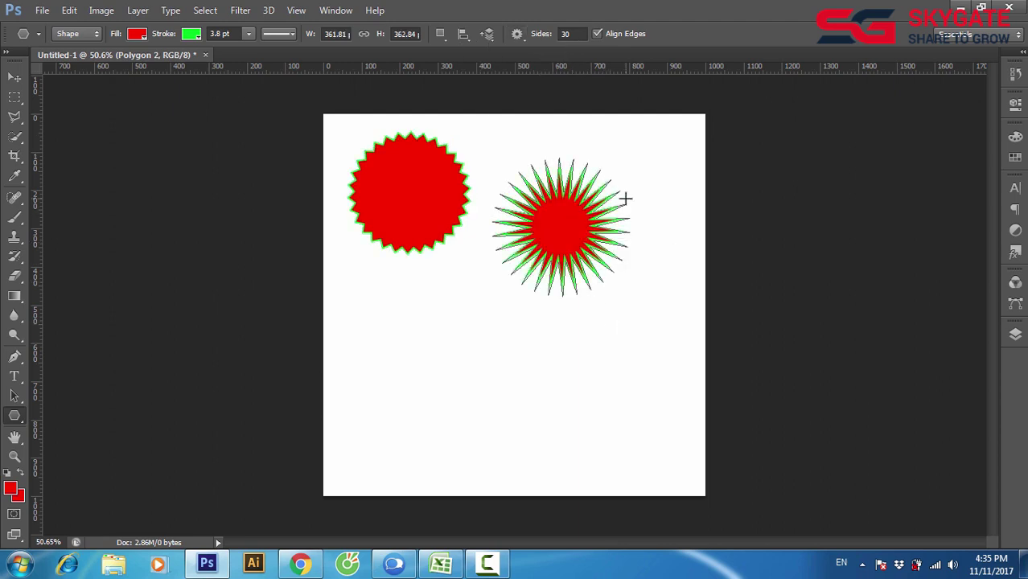
Step: Set the stroke to No Color on both stars, then deselect the layer
{"action": "left_click", "coordinate": [192, 34]}
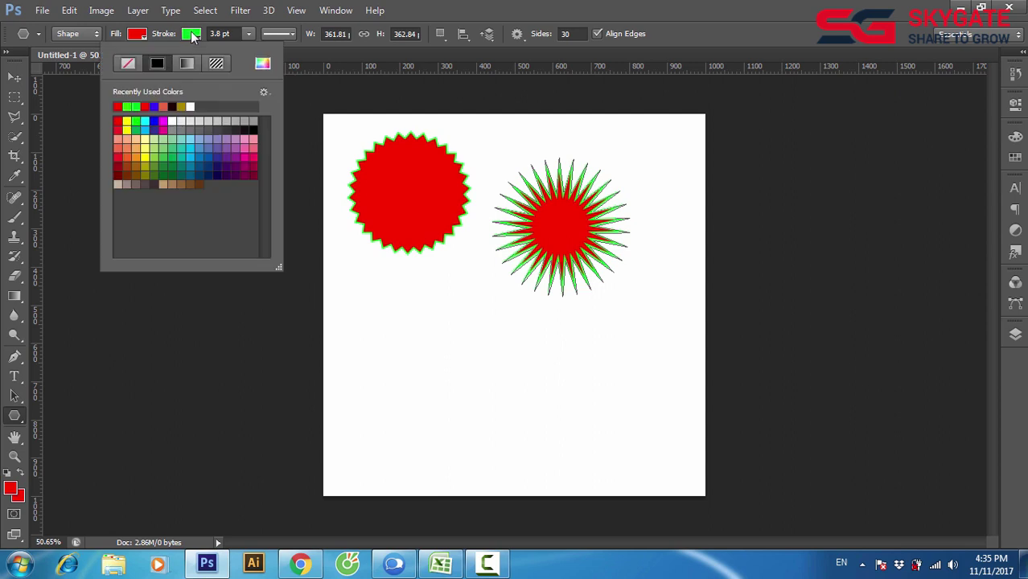
{"action": "left_click", "coordinate": [127, 64]}
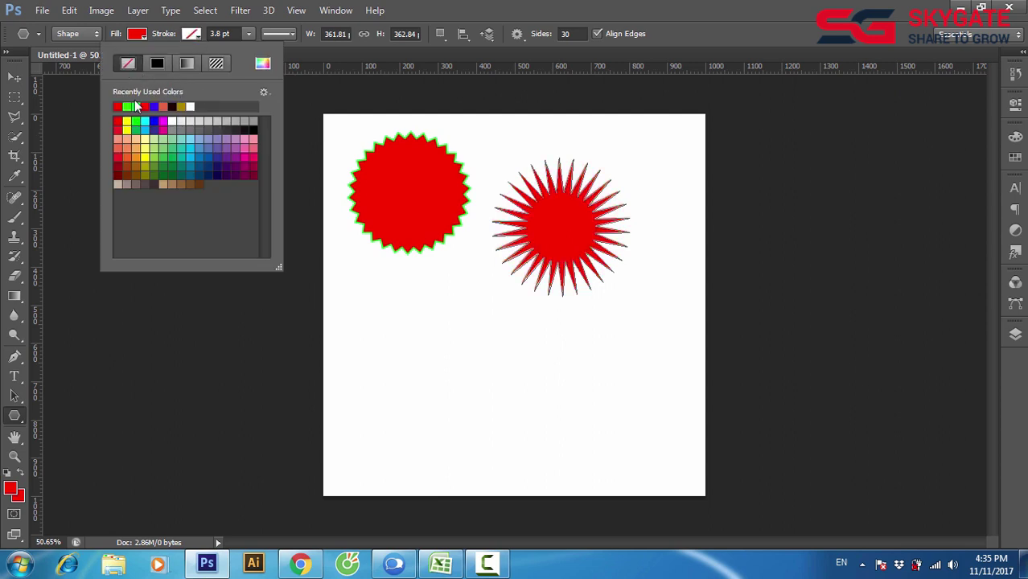
{"action": "left_click", "coordinate": [16, 76]}
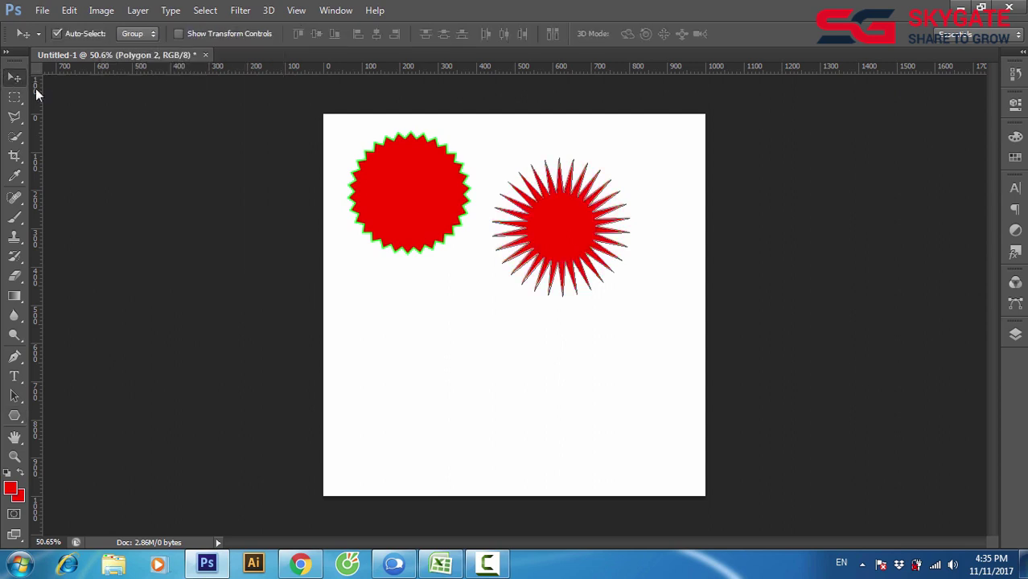
{"action": "left_click", "coordinate": [386, 174]}
{"action": "left_click", "coordinate": [15, 416]}
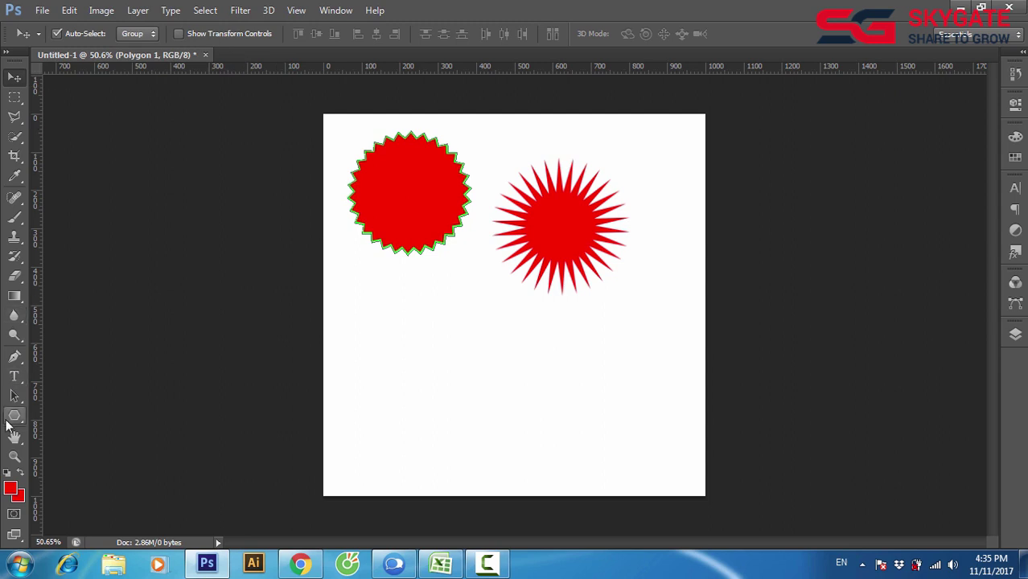
{"action": "left_click", "coordinate": [191, 33]}
{"action": "left_click", "coordinate": [128, 63]}
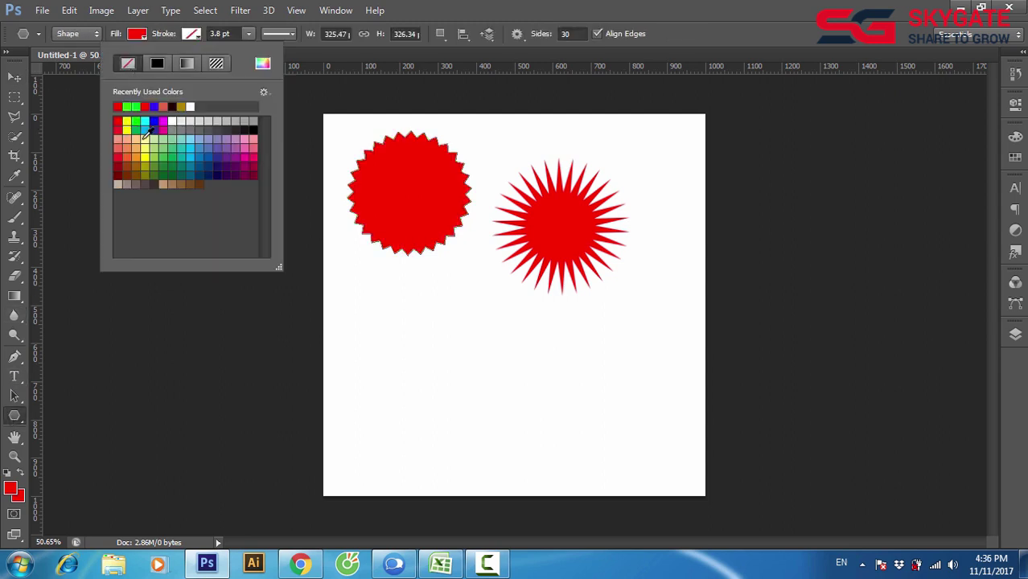
{"action": "left_click", "coordinate": [14, 77]}
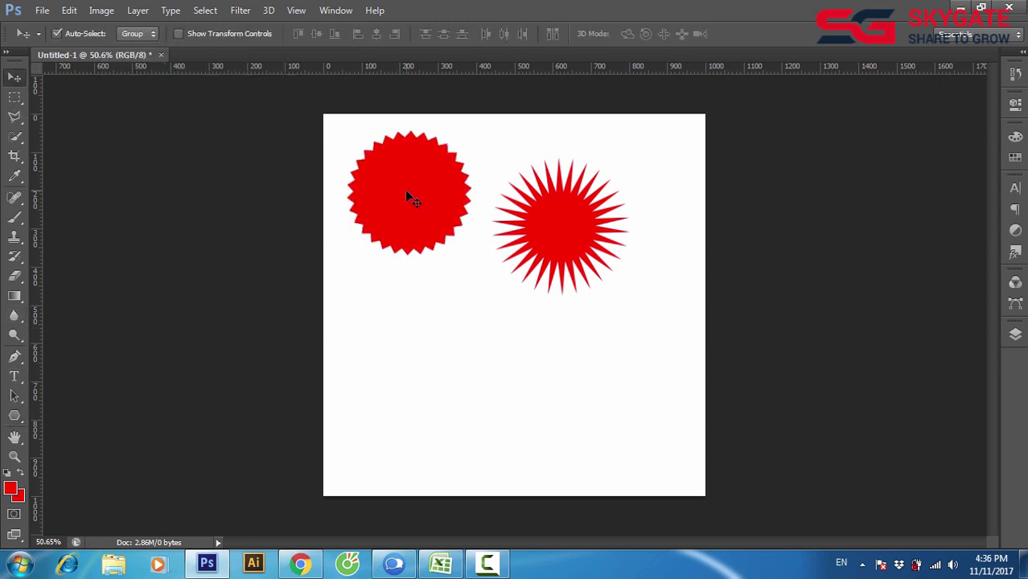
{"action": "left_click", "coordinate": [426, 318]}
Step: Open Banner examp.png from the BAI_TAP_04 folder, then go back to the Untitled-1 tab
{"action": "left_click", "coordinate": [42, 10]}
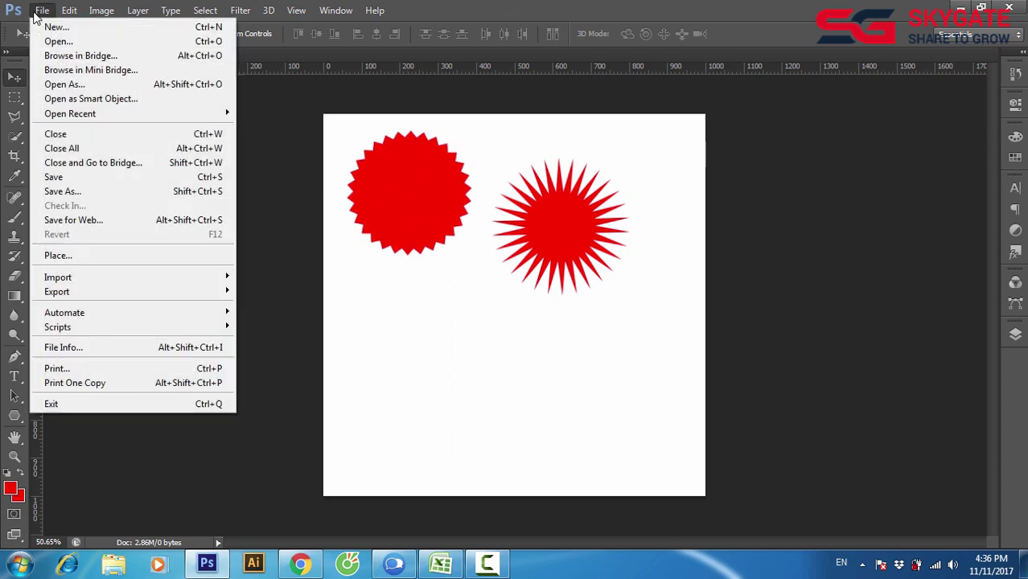
{"action": "left_click", "coordinate": [48, 39]}
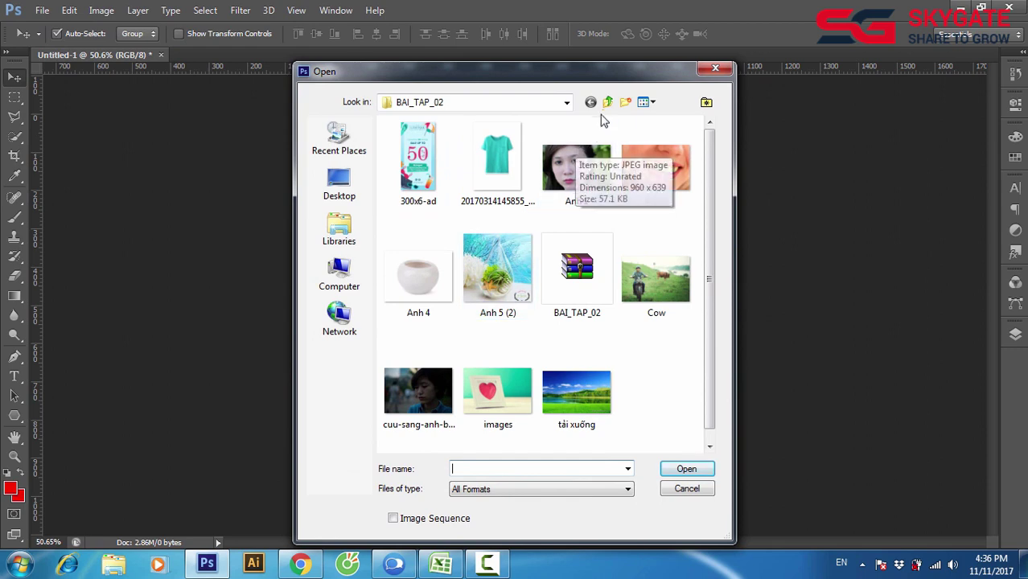
{"action": "left_click", "coordinate": [607, 102]}
{"action": "double_click", "coordinate": [445, 187]}
{"action": "double_click", "coordinate": [418, 286]}
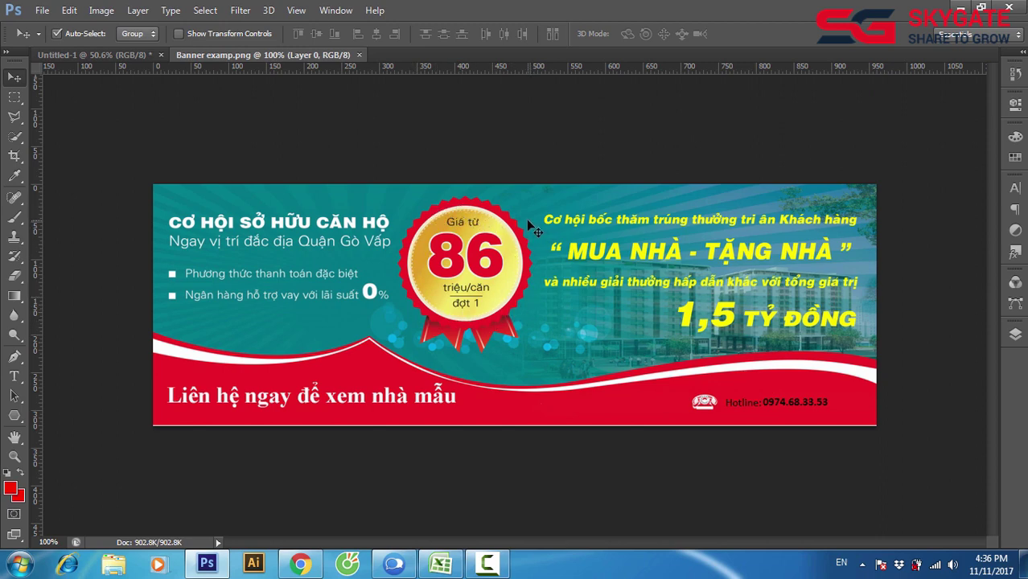
{"action": "left_click", "coordinate": [121, 57]}
Step: Nudge the spiky starburst up-right and draw a sharp five-pointed star below the badge
{"action": "left_click_drag", "start_coordinate": [566, 230], "coordinate": [579, 215]}
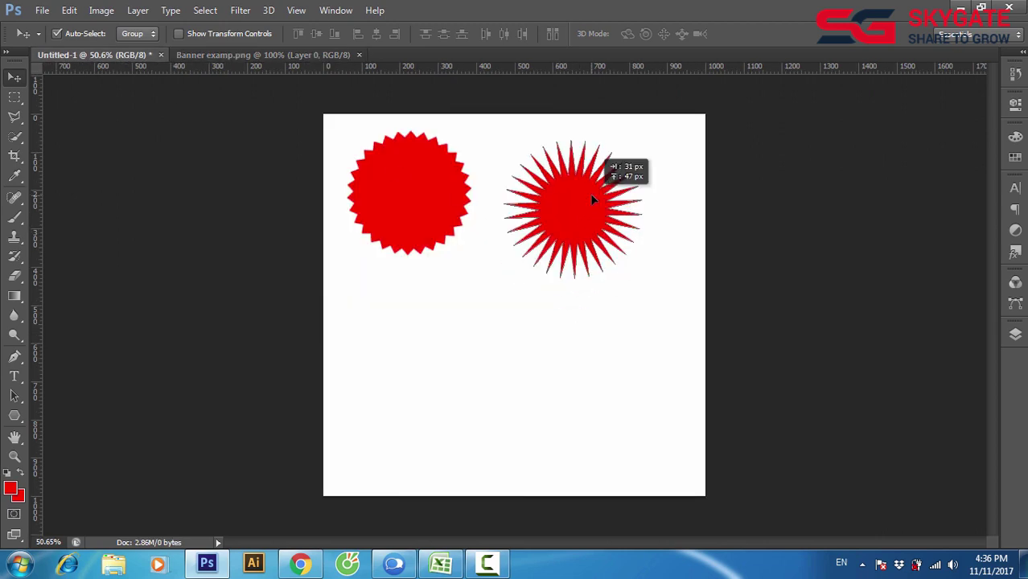
{"action": "left_click", "coordinate": [15, 417]}
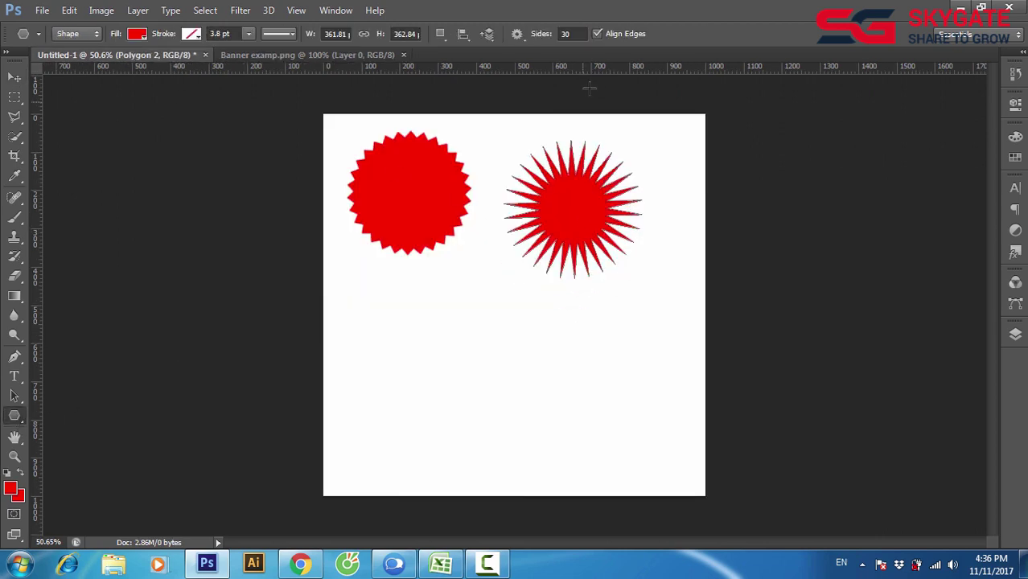
{"action": "left_click", "coordinate": [556, 37]}
{"action": "left_click", "coordinate": [519, 36]}
{"action": "left_click_drag", "start_coordinate": [380, 294], "coordinate": [427, 349]}
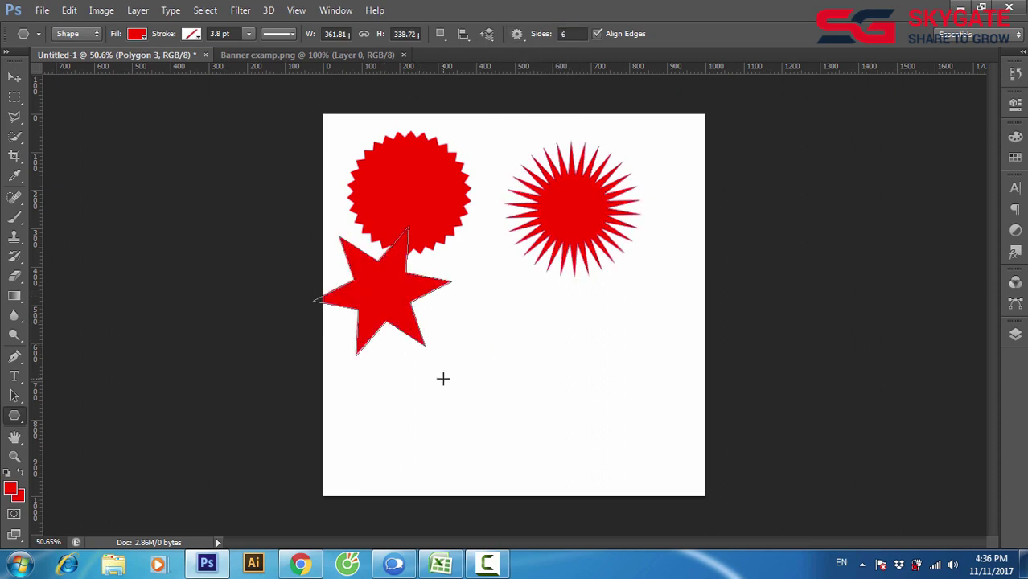
Step: Draw a star with Smooth Corners, then a six-point star with Smooth Indents too
{"action": "left_click", "coordinate": [517, 36]}
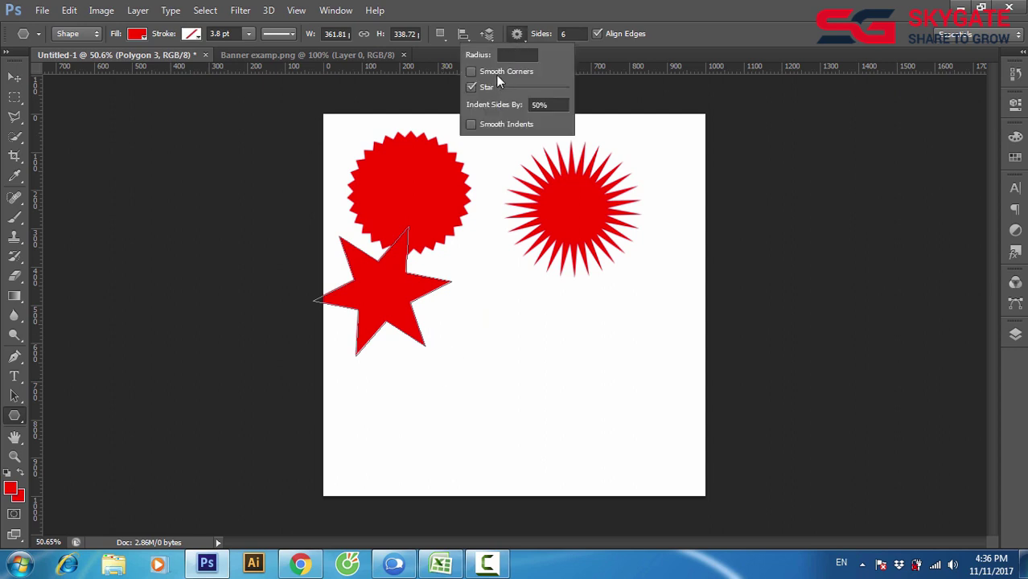
{"action": "left_click", "coordinate": [484, 72]}
{"action": "left_click_drag", "start_coordinate": [523, 317], "coordinate": [547, 360]}
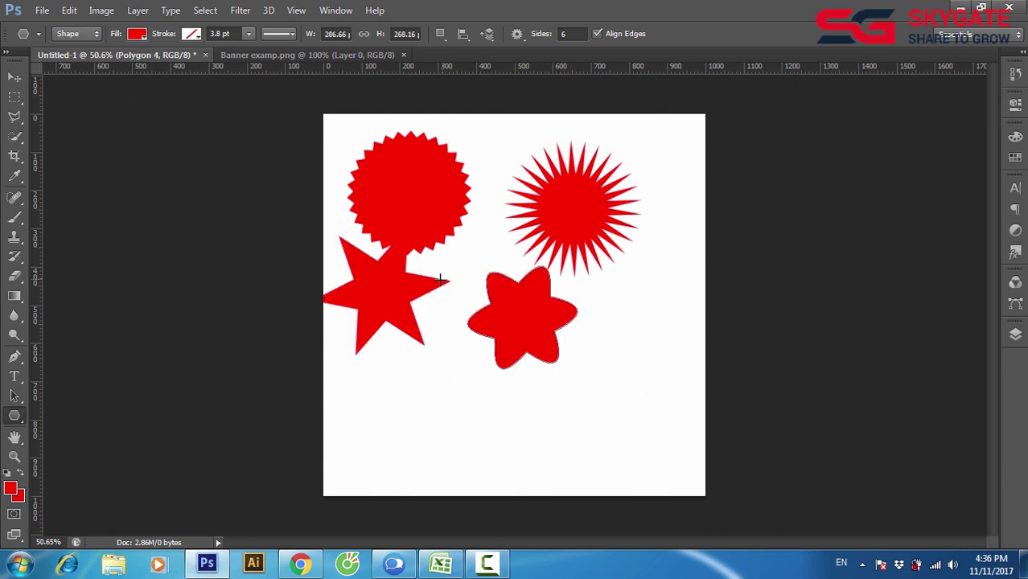
{"action": "left_click", "coordinate": [519, 37]}
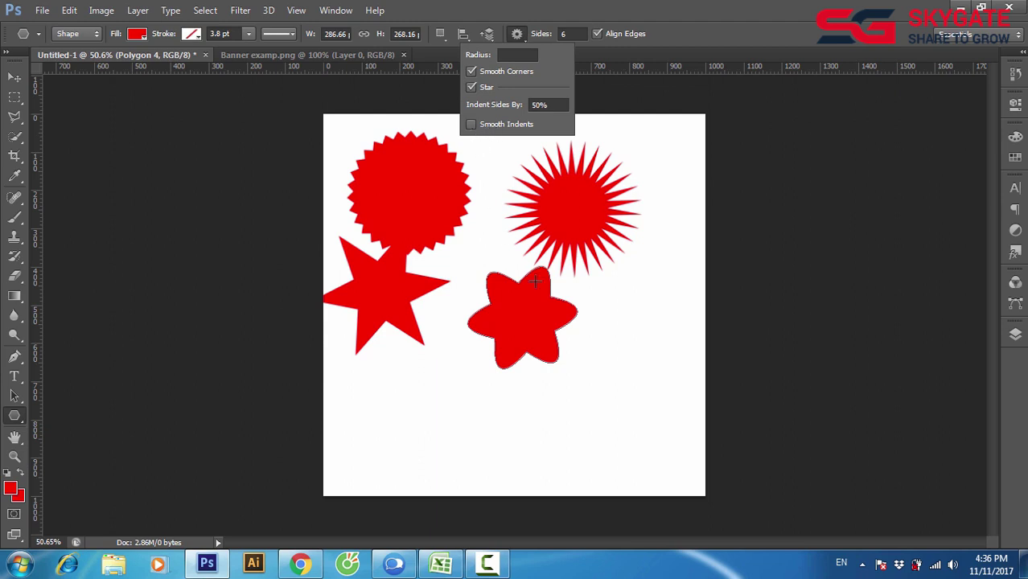
{"action": "left_click", "coordinate": [471, 125]}
{"action": "mouse_move", "coordinate": [420, 408]}
{"action": "left_mouse_down"}
{"action": "mouse_move", "coordinate": [468, 452]}
{"action": "mouse_move", "coordinate": [450, 366]}
{"action": "left_mouse_up"}
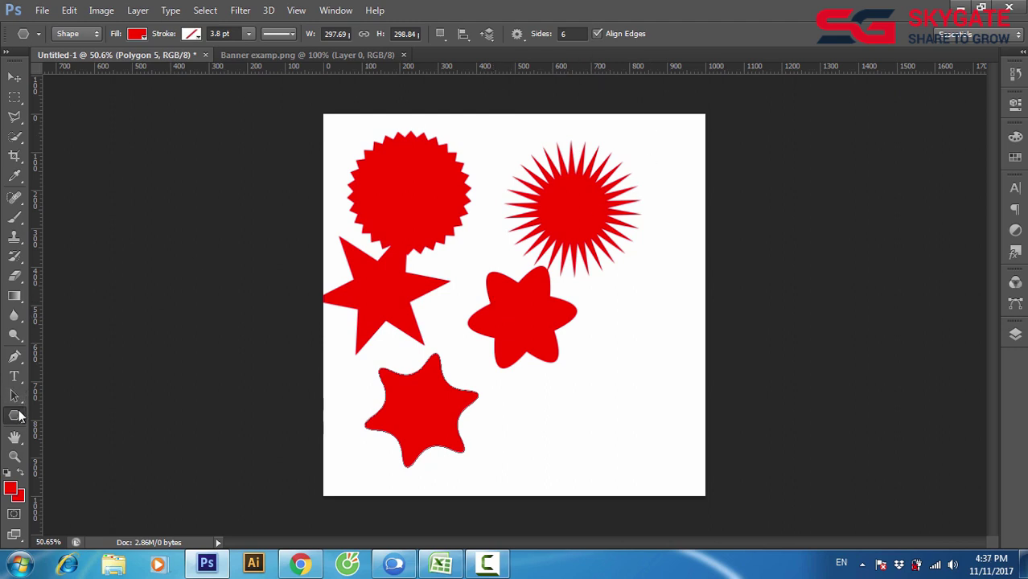
Step: Switch to the Line Tool and delete all the red shapes from the canvas
{"action": "right_click", "coordinate": [15, 417]}
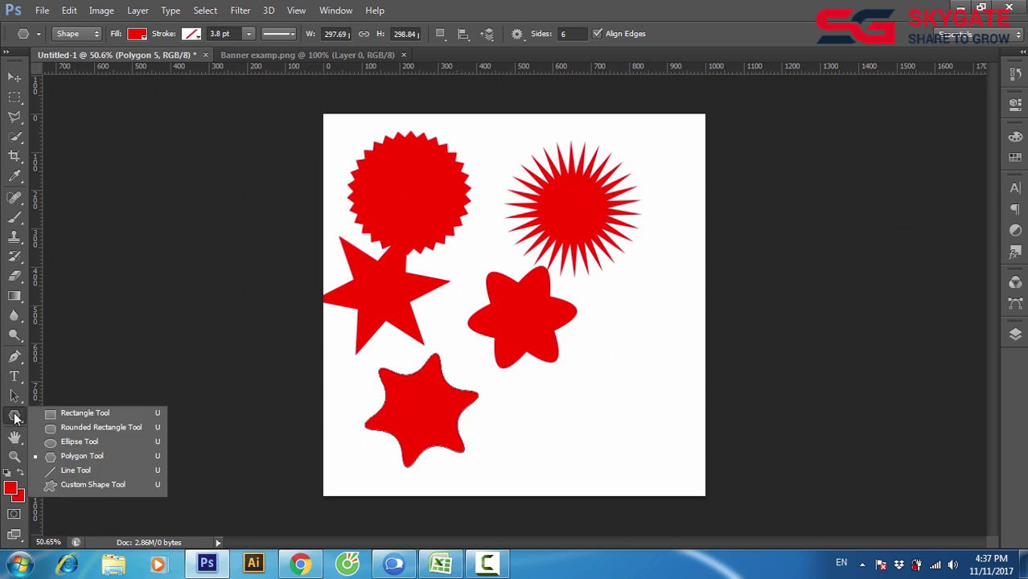
{"action": "left_click", "coordinate": [87, 468]}
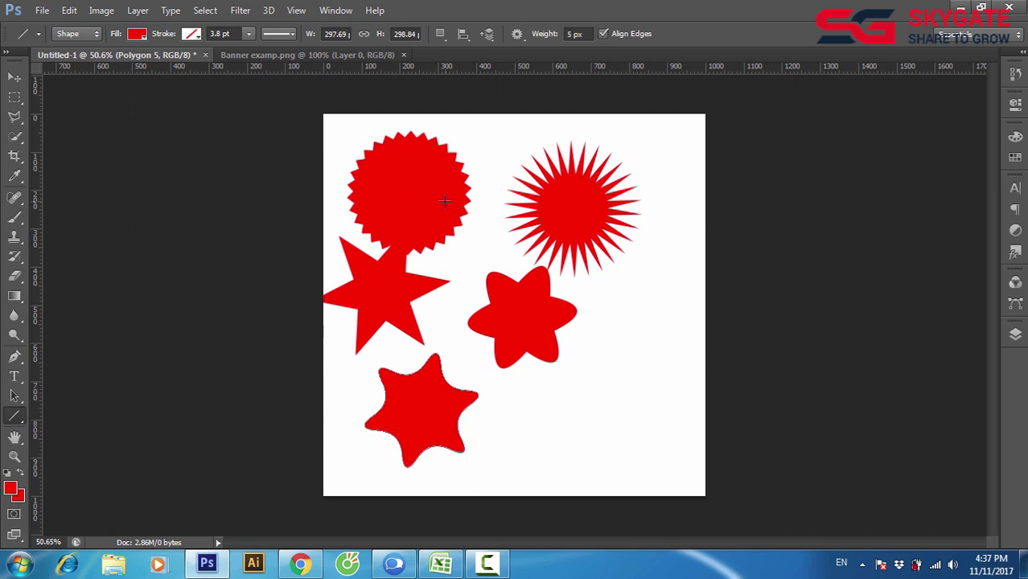
{"action": "left_click", "coordinate": [14, 77]}
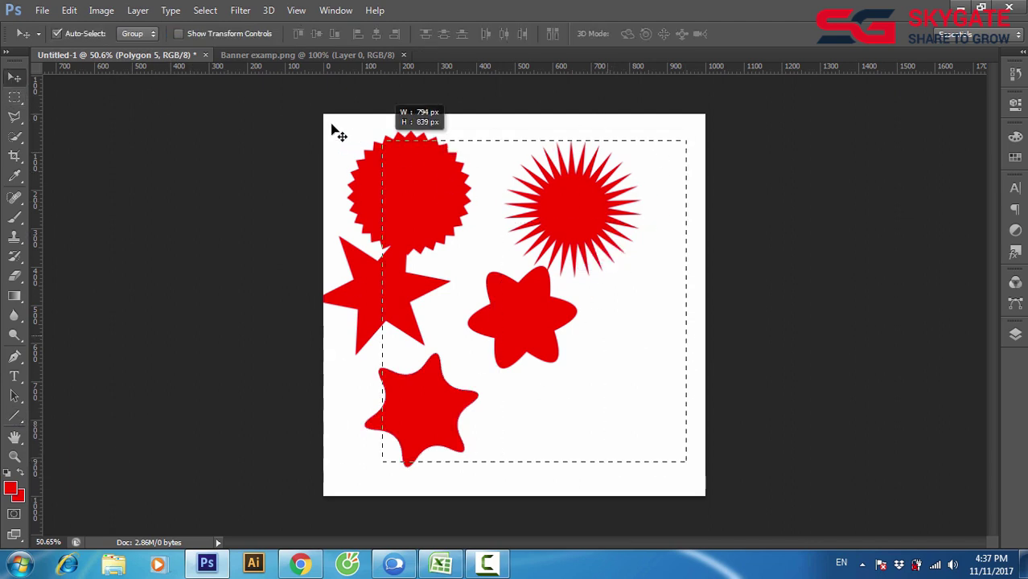
{"action": "left_click_drag", "start_coordinate": [636, 461], "coordinate": [328, 129]}
{"action": "key", "text": "Delete"}
Step: Set line weight to 10 px and draw two horizontal green-outlined lines across the upper page
{"action": "left_click", "coordinate": [15, 416]}
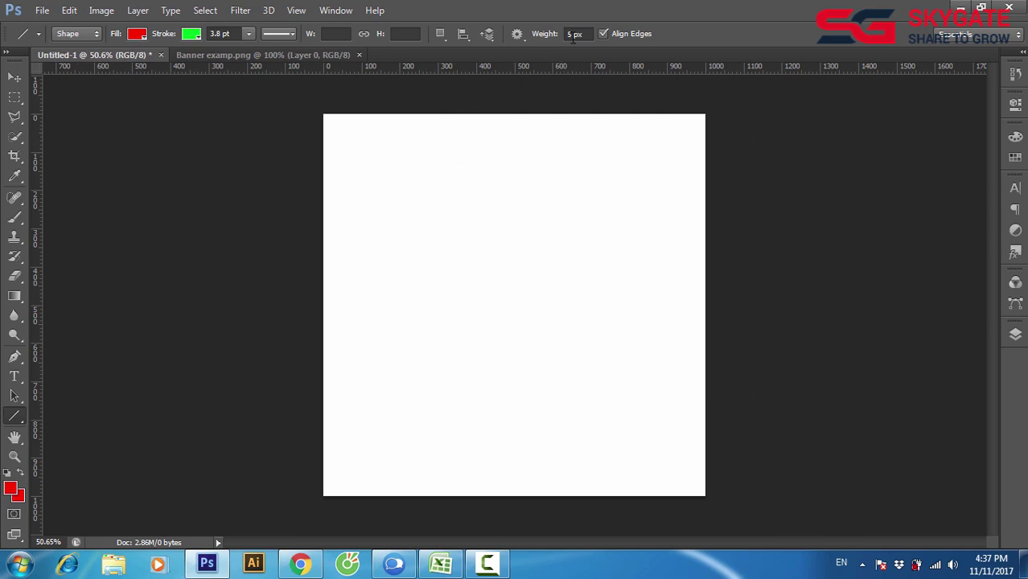
{"action": "double_click", "coordinate": [569, 34]}
{"action": "type", "text": "10"}
{"action": "mouse_move", "coordinate": [378, 184]}
{"action": "left_mouse_down"}
{"action": "mouse_move", "coordinate": [478, 193]}
{"action": "mouse_move", "coordinate": [660, 185]}
{"action": "left_mouse_up"}
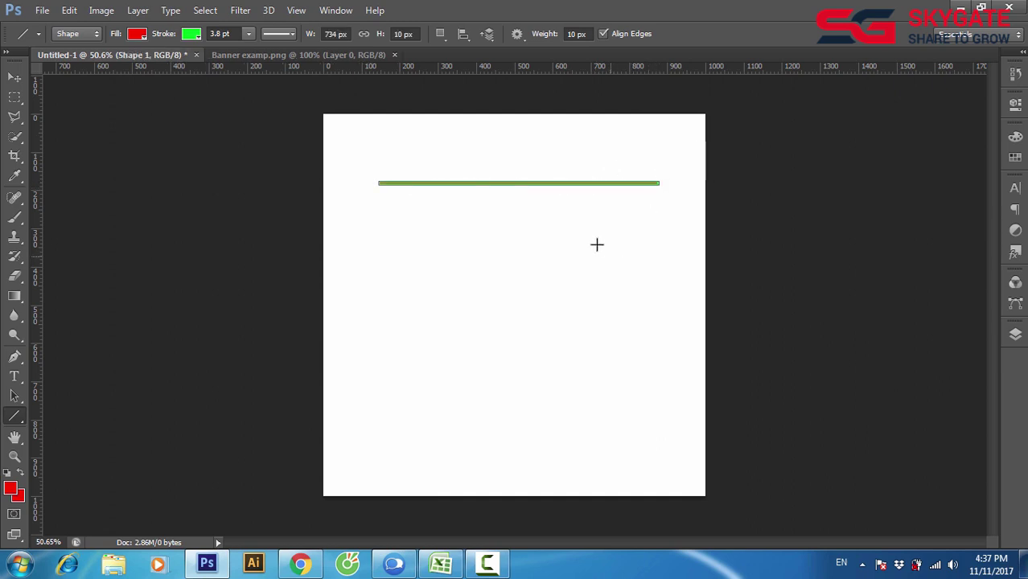
{"action": "left_click_drag", "start_coordinate": [381, 238], "coordinate": [659, 254]}
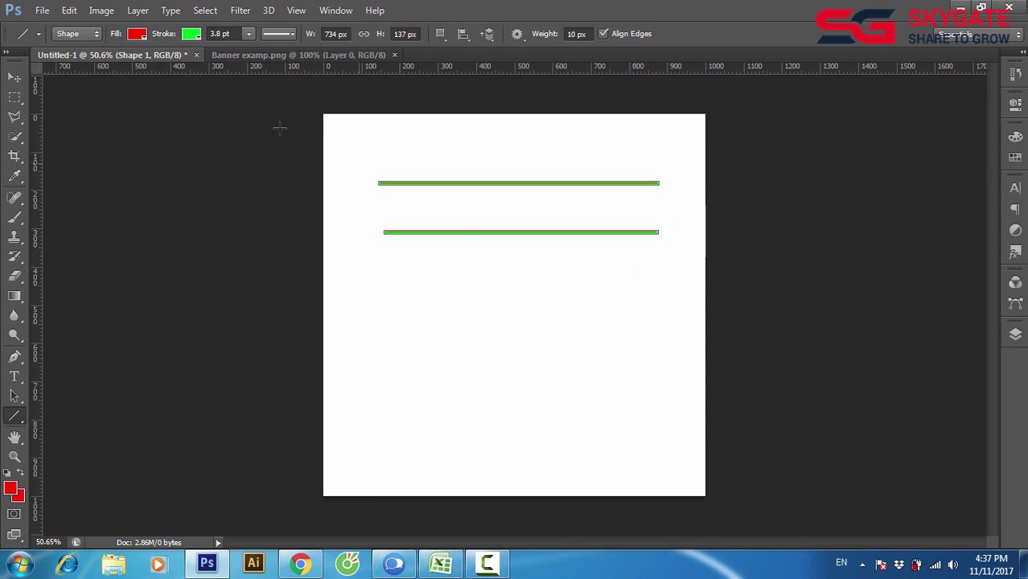
{"action": "right_click", "coordinate": [21, 418]}
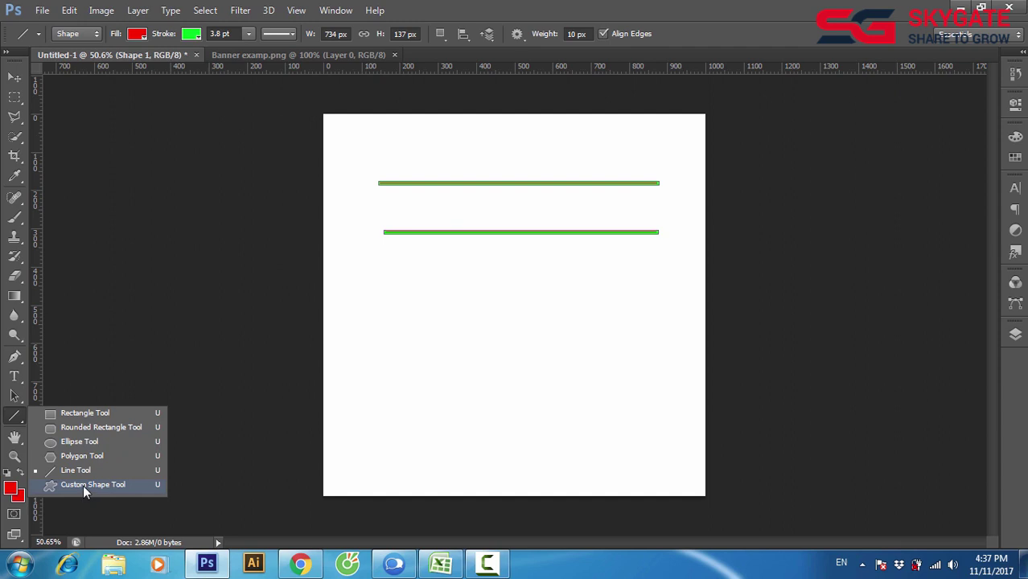
Step: Choose the Custom Shape Tool and browse the presets: heart, starburst, fleur-de-lis, checkmark
{"action": "left_click", "coordinate": [86, 485]}
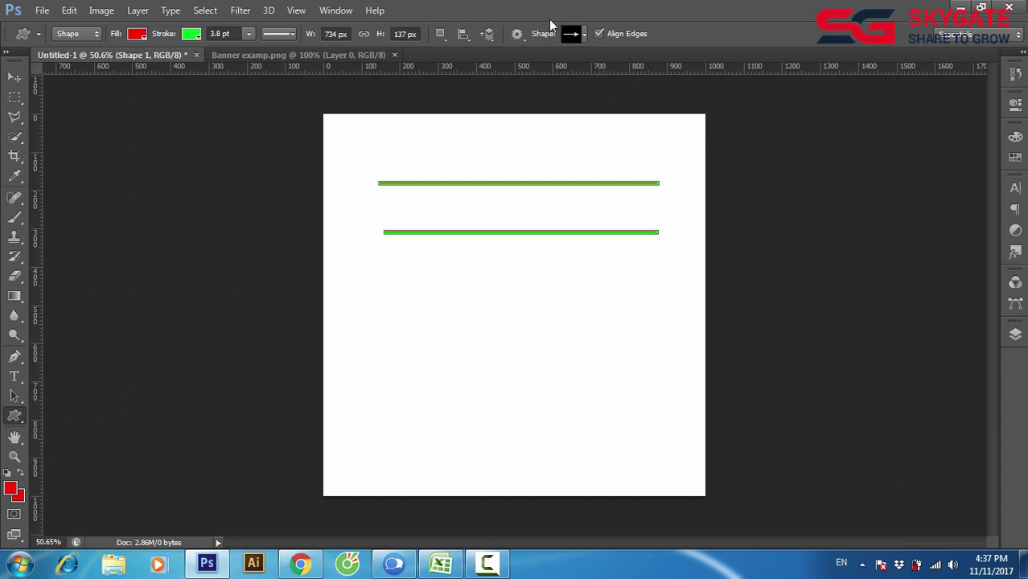
{"action": "left_click", "coordinate": [584, 35]}
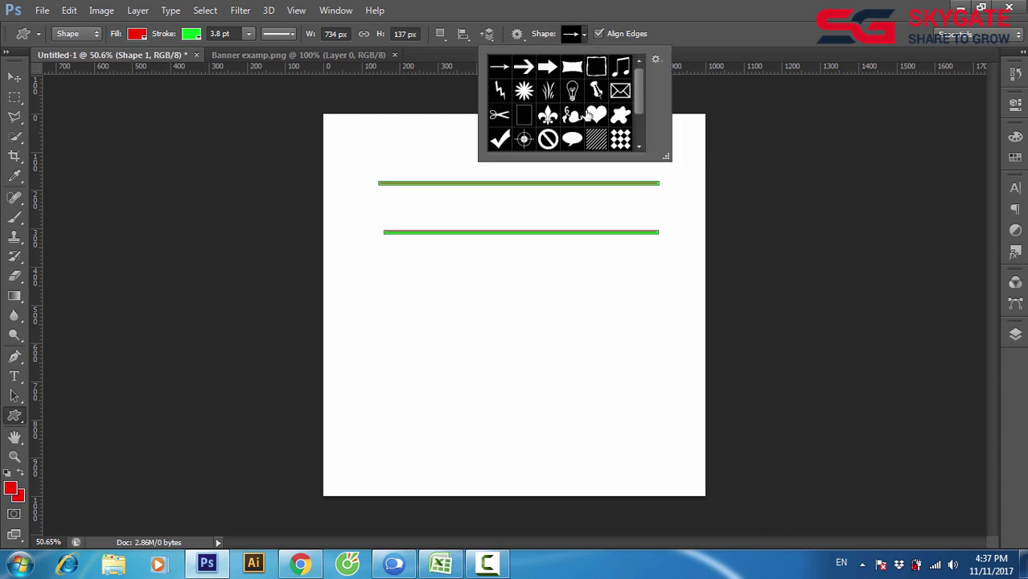
{"action": "scroll", "coordinate": [594, 117], "scroll_direction": "down", "scroll_amount": 3}
{"action": "scroll", "coordinate": [595, 116], "scroll_direction": "up", "scroll_amount": 2}
{"action": "scroll", "coordinate": [595, 117], "scroll_direction": "down", "scroll_amount": 2}
{"action": "scroll", "coordinate": [595, 116], "scroll_direction": "up", "scroll_amount": 3}
{"action": "left_click", "coordinate": [596, 114]}
{"action": "left_click", "coordinate": [547, 67]}
{"action": "left_click", "coordinate": [523, 91]}
{"action": "left_click", "coordinate": [547, 116]}
{"action": "left_click", "coordinate": [502, 141]}
Step: Select the heart preset and draw a red, green-outlined heart below the lines
{"action": "scroll", "coordinate": [570, 98], "scroll_direction": "down", "scroll_amount": 1}
{"action": "scroll", "coordinate": [570, 100], "scroll_direction": "down", "scroll_amount": 1}
{"action": "scroll", "coordinate": [570, 100], "scroll_direction": "up", "scroll_amount": 1}
{"action": "scroll", "coordinate": [571, 99], "scroll_direction": "up", "scroll_amount": 1}
{"action": "left_click", "coordinate": [597, 118]}
{"action": "left_click_drag", "start_coordinate": [437, 296], "coordinate": [535, 398]}
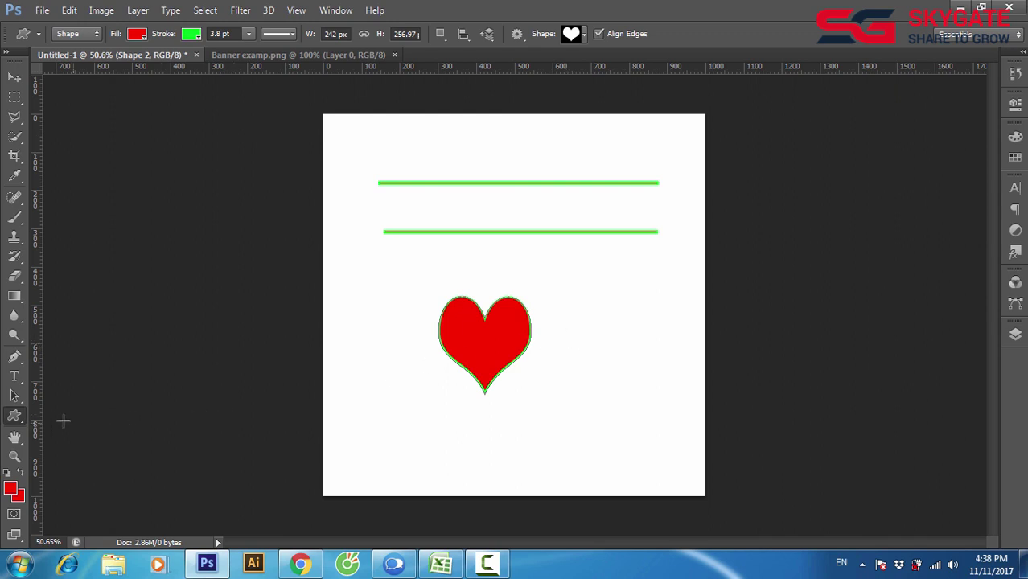
{"action": "right_click", "coordinate": [20, 419]}
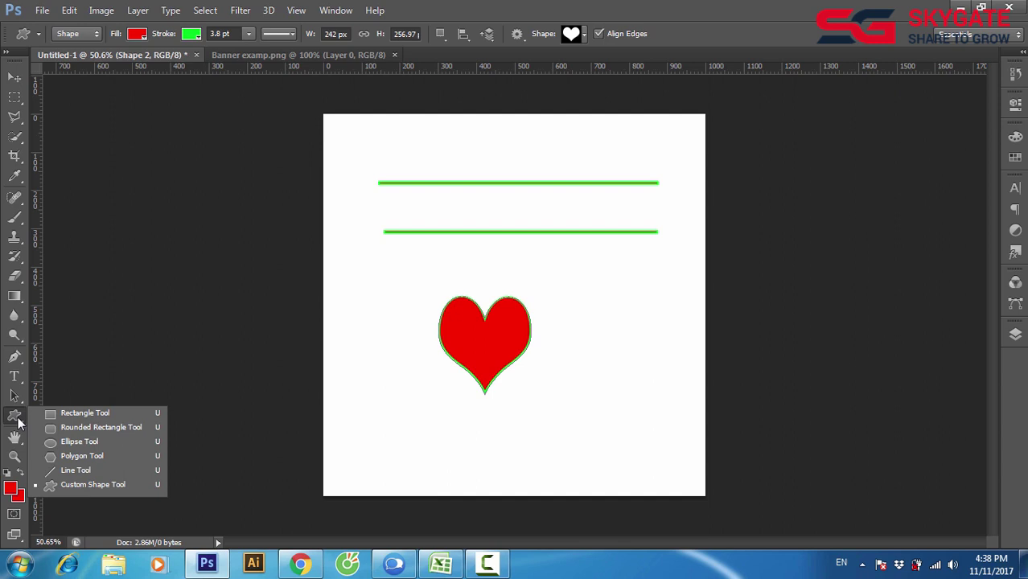
{"action": "left_click", "coordinate": [69, 413]}
{"action": "right_click", "coordinate": [16, 418]}
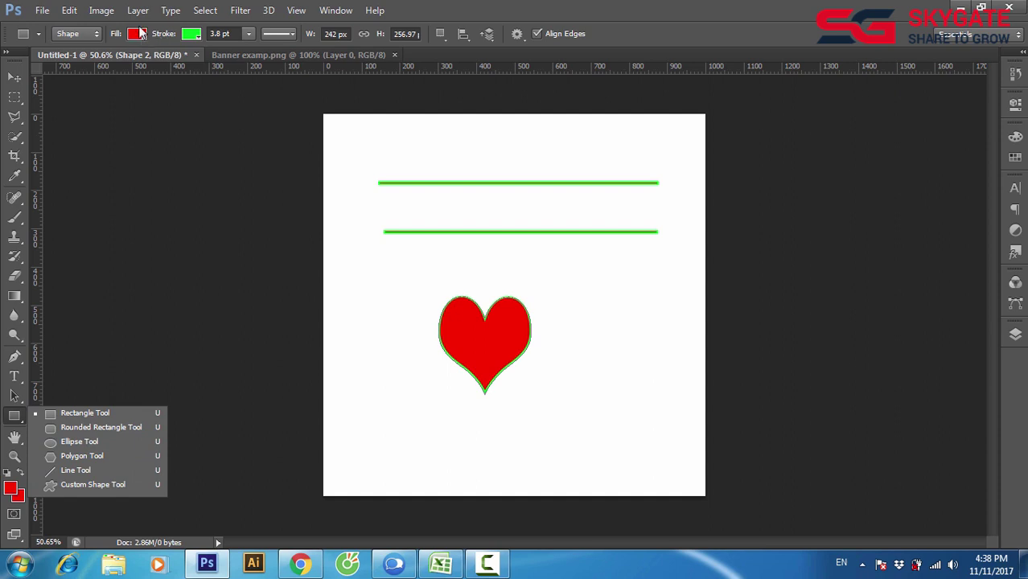
{"action": "left_click", "coordinate": [281, 36]}
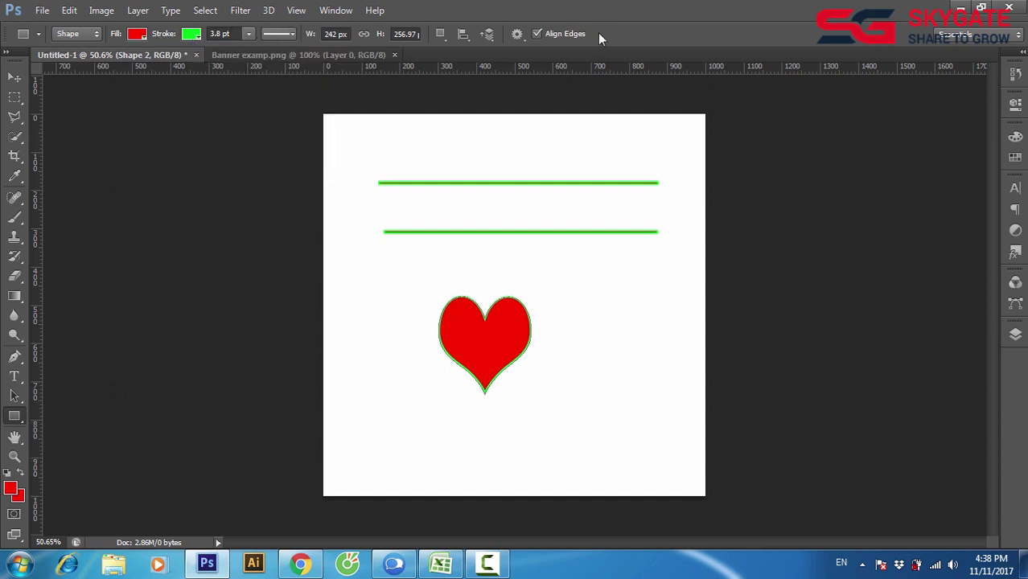